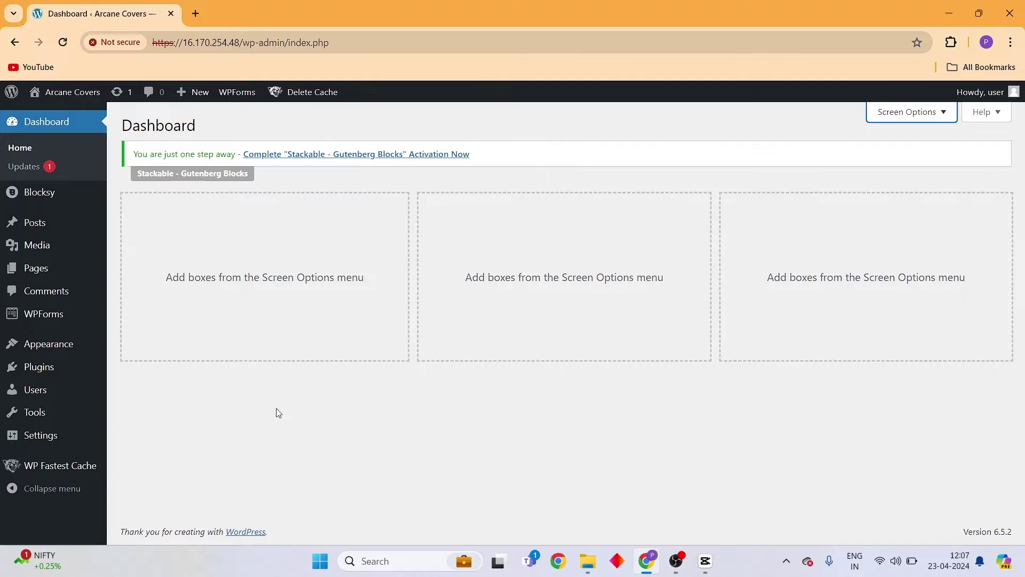
# Search Add Plugins for 'wp fastest cache' and open the active WP Fastest Cache settings
pyautogui.moveTo(83, 372)
pyautogui.click(140, 389)
pyautogui.click(858, 205)
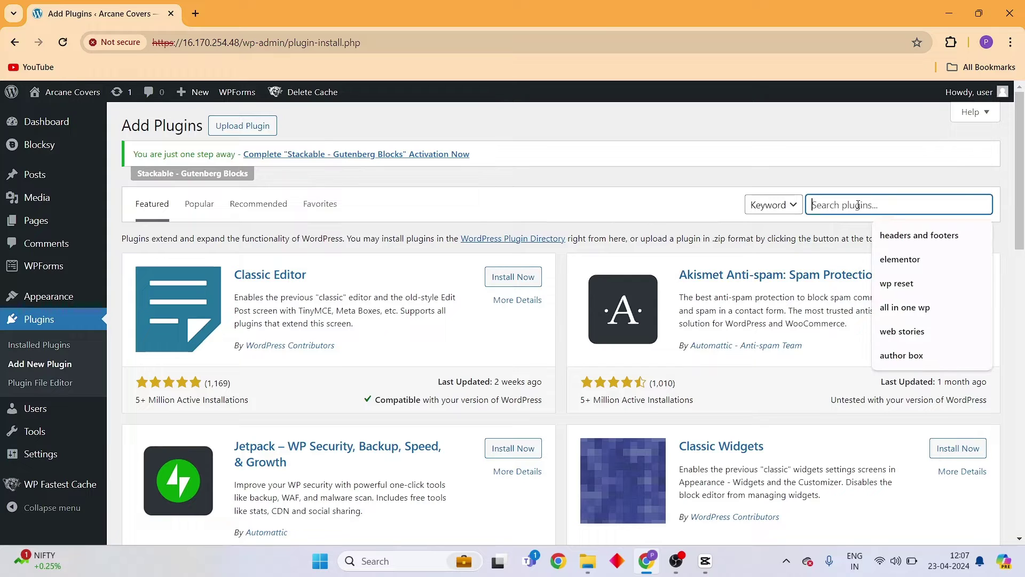
pyautogui.write('wp fas')
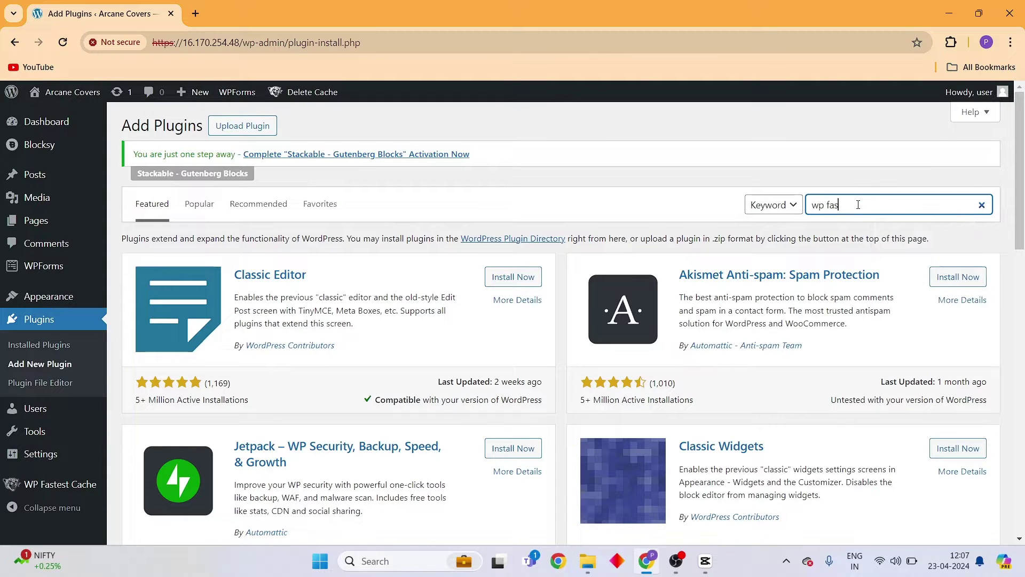
pyautogui.write('test cache')
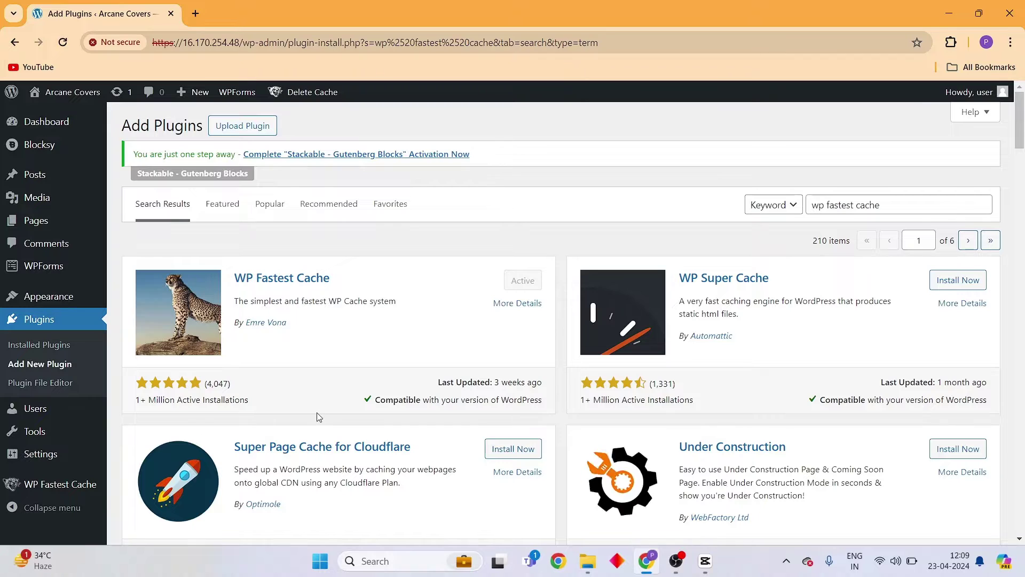
pyautogui.click(52, 489)
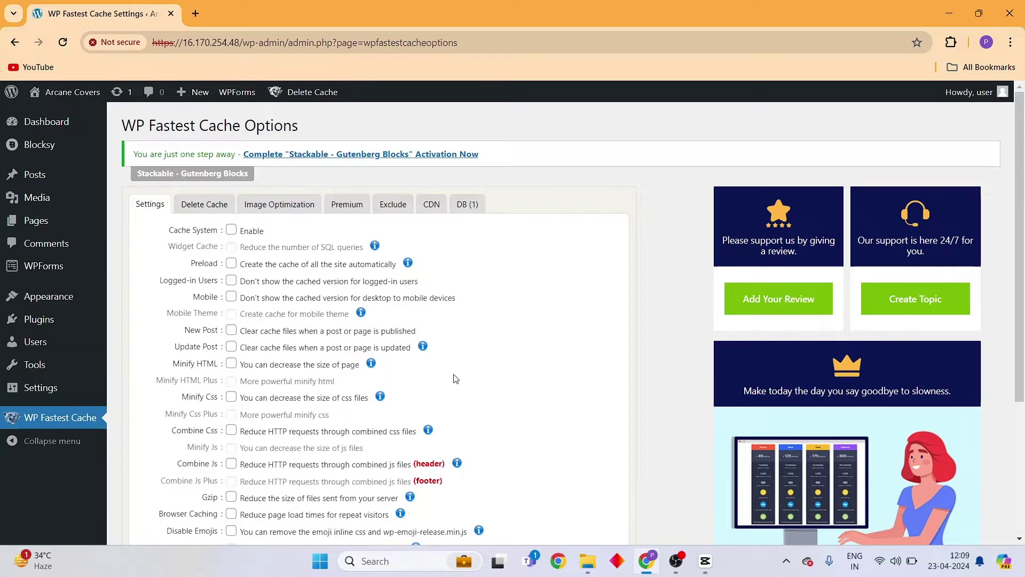
# Enable Cache System and Preload, preloading Homepage and Posts at 4 pages per minute
pyautogui.click(231, 230)
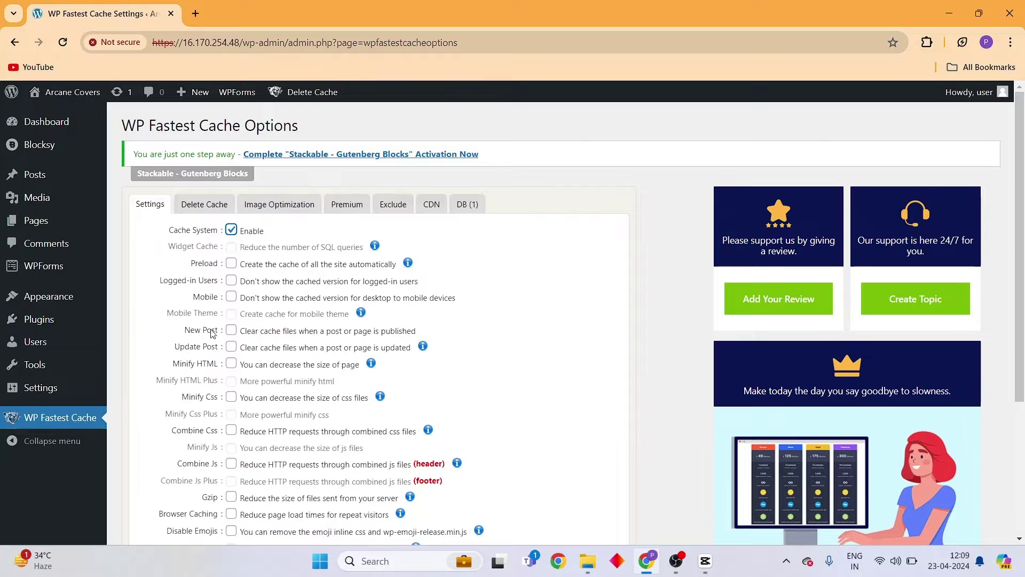
pyautogui.click(231, 264)
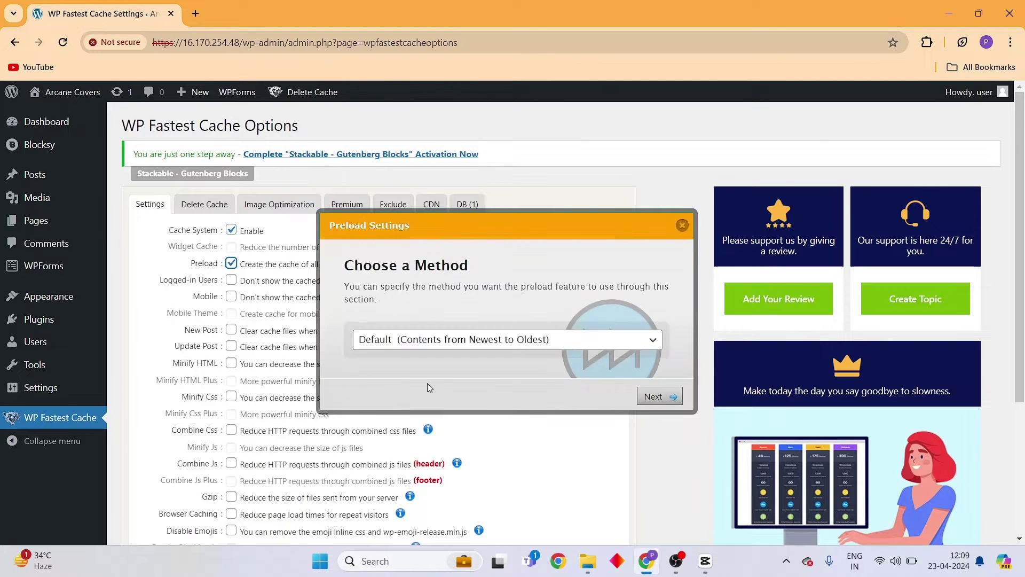
pyautogui.click(672, 398)
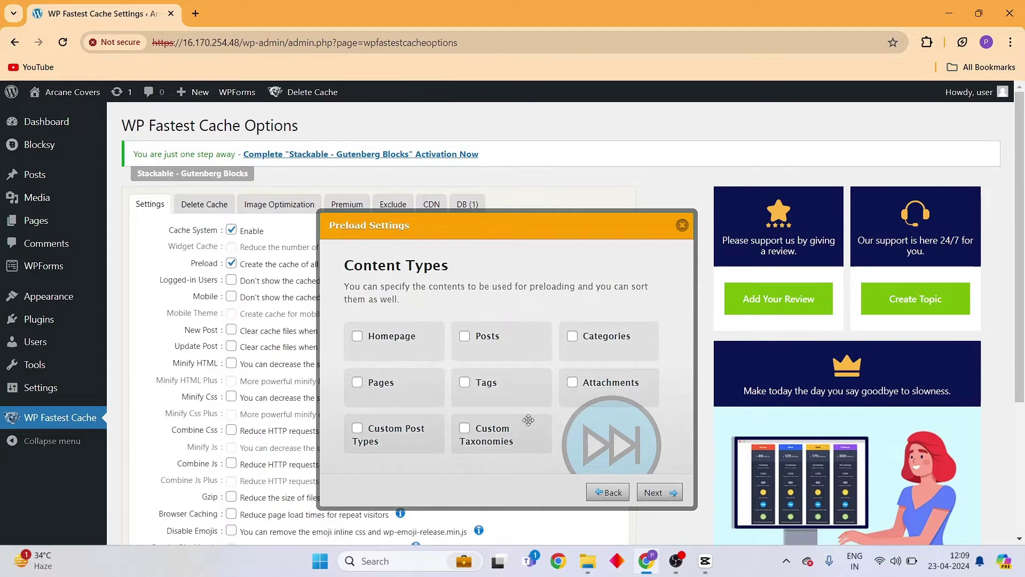
pyautogui.click(358, 337)
pyautogui.click(464, 336)
pyautogui.click(660, 495)
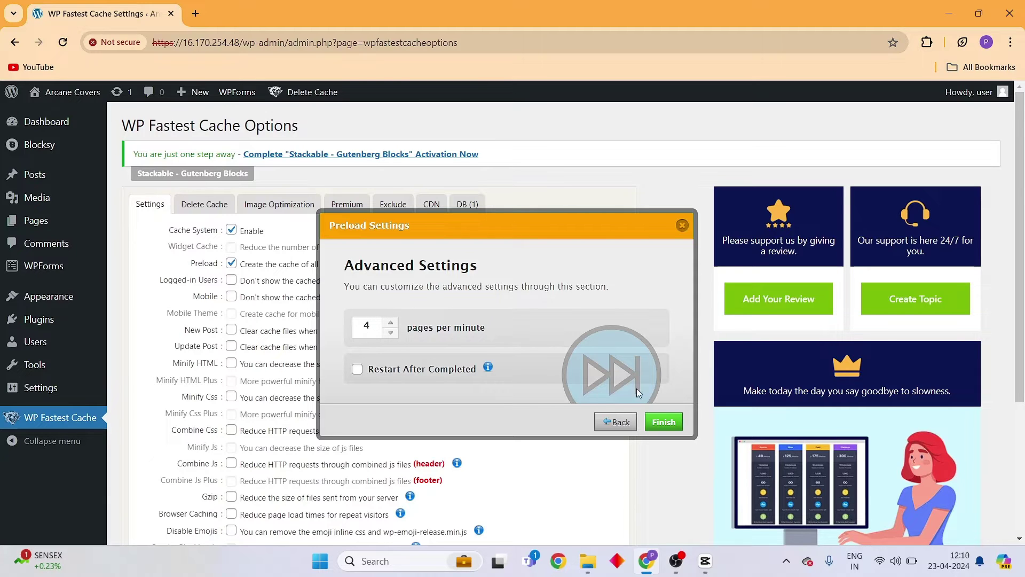
pyautogui.click(662, 422)
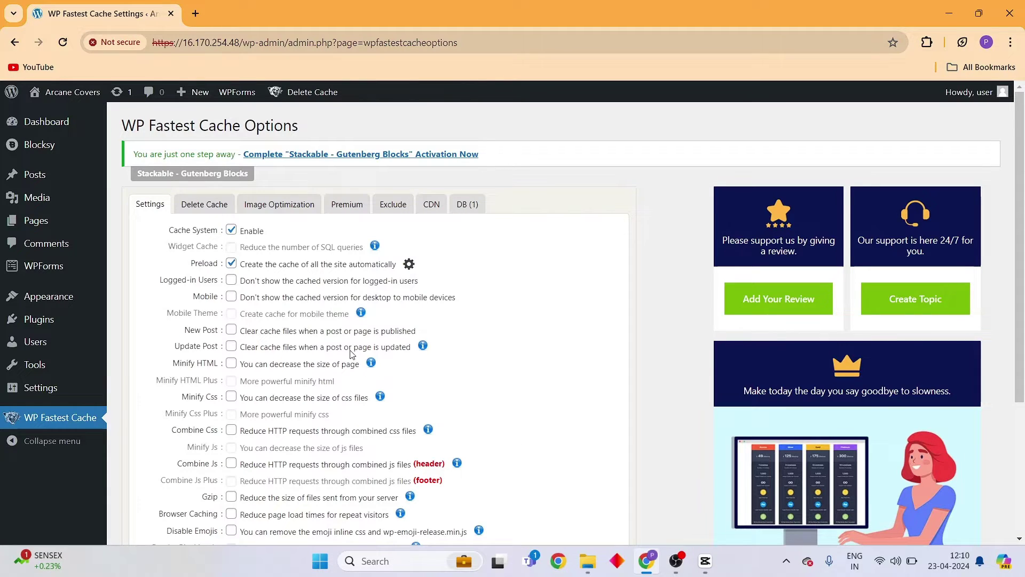
# Enable the Logged-in Users, Mobile, New Post and Update Post options, accepting both cache-clearing prompts
pyautogui.click(231, 280)
pyautogui.click(232, 298)
pyautogui.click(232, 330)
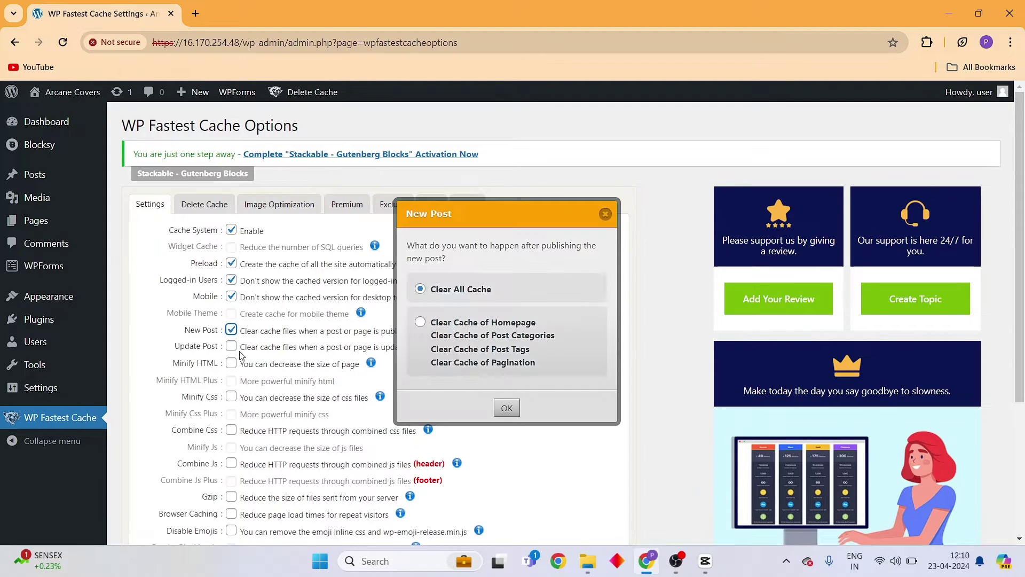
pyautogui.click(507, 409)
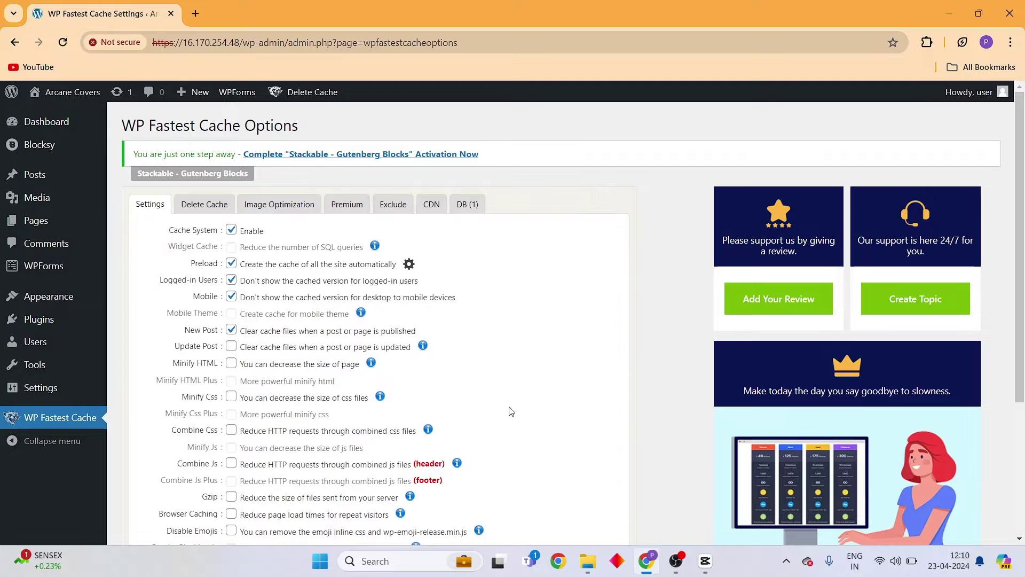
pyautogui.click(231, 346)
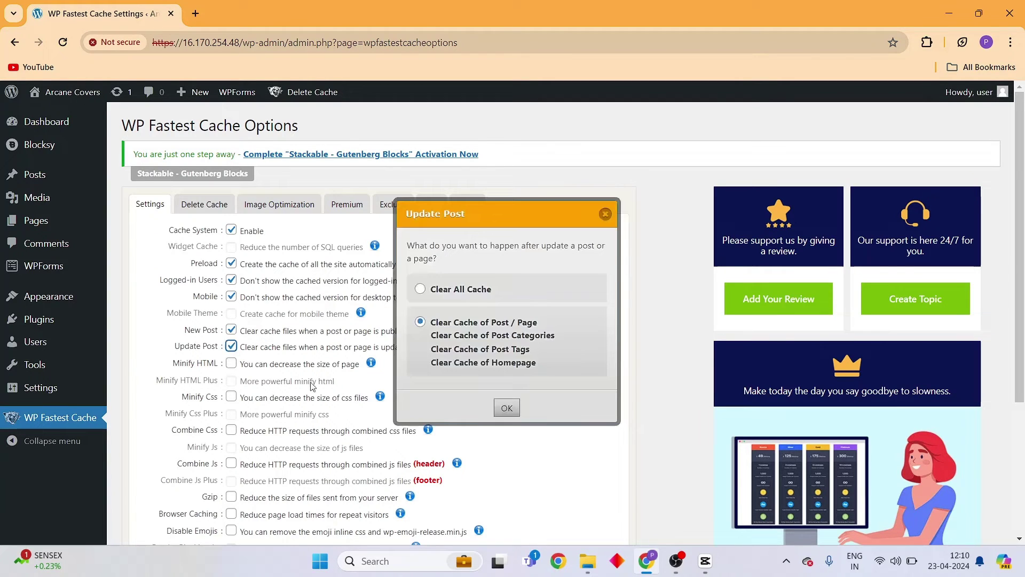
pyautogui.click(507, 409)
# Enable Minify HTML, Minify Css, Combine Css, Combine Js and Gzip
pyautogui.scroll(-2, 262, 263)
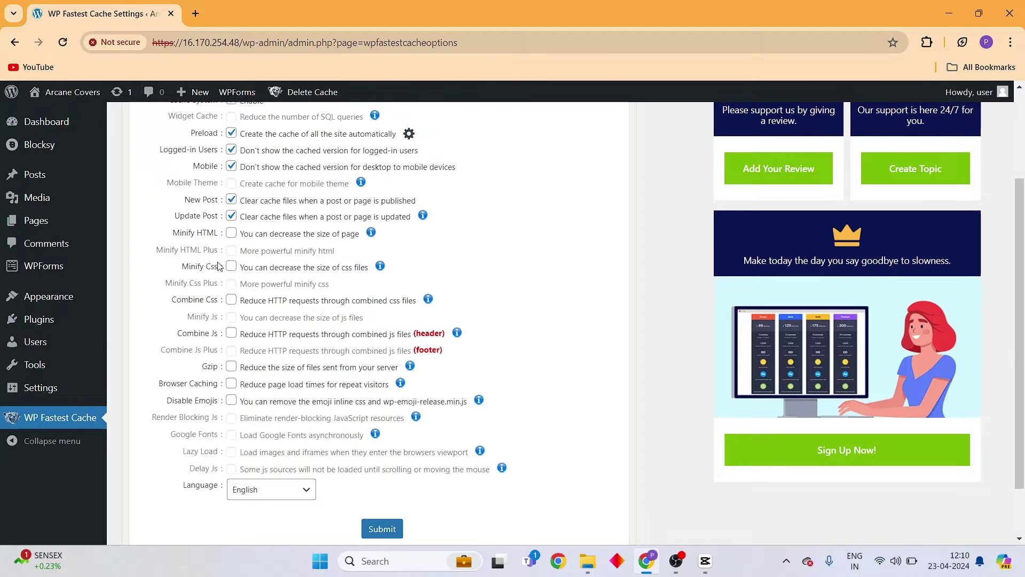
pyautogui.click(232, 235)
pyautogui.click(231, 267)
pyautogui.click(232, 301)
pyautogui.click(231, 334)
pyautogui.scroll(1, 454, 358)
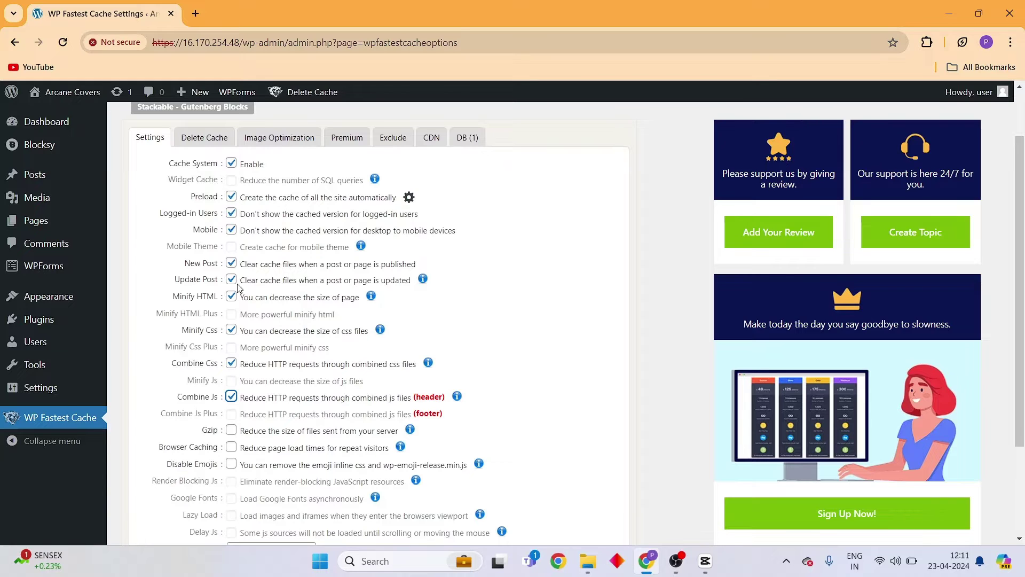
pyautogui.scroll(-2, 257, 410)
pyautogui.scroll(1, 368, 395)
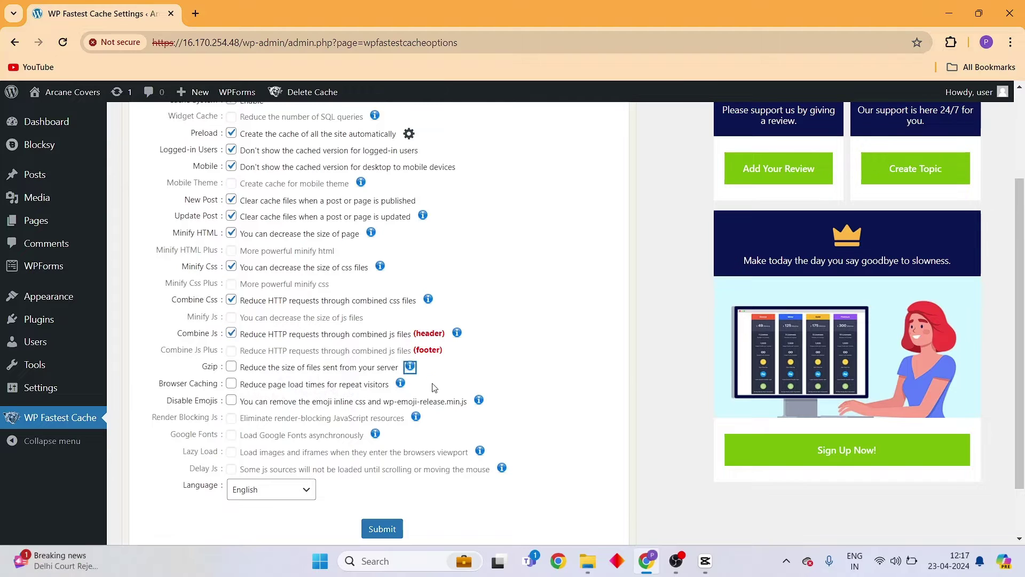
pyautogui.click(230, 367)
pyautogui.click(410, 366)
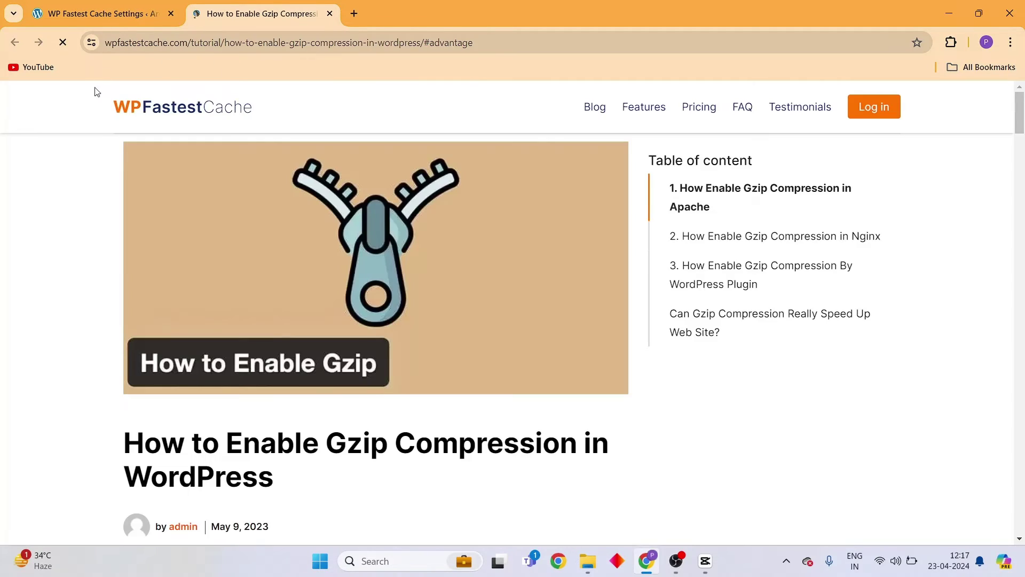
pyautogui.scroll(8, 457, 366)
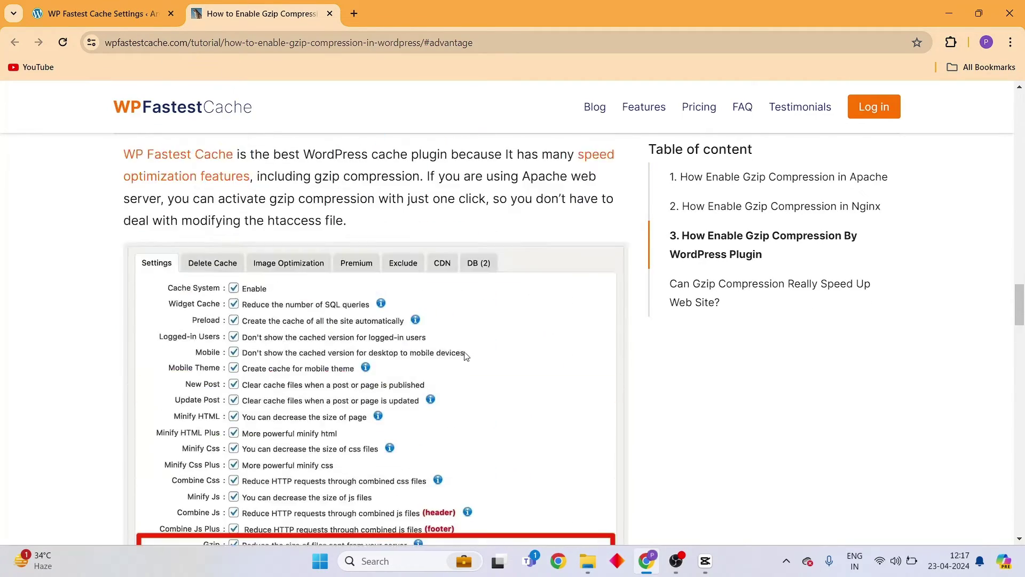
pyautogui.scroll(20, 467, 357)
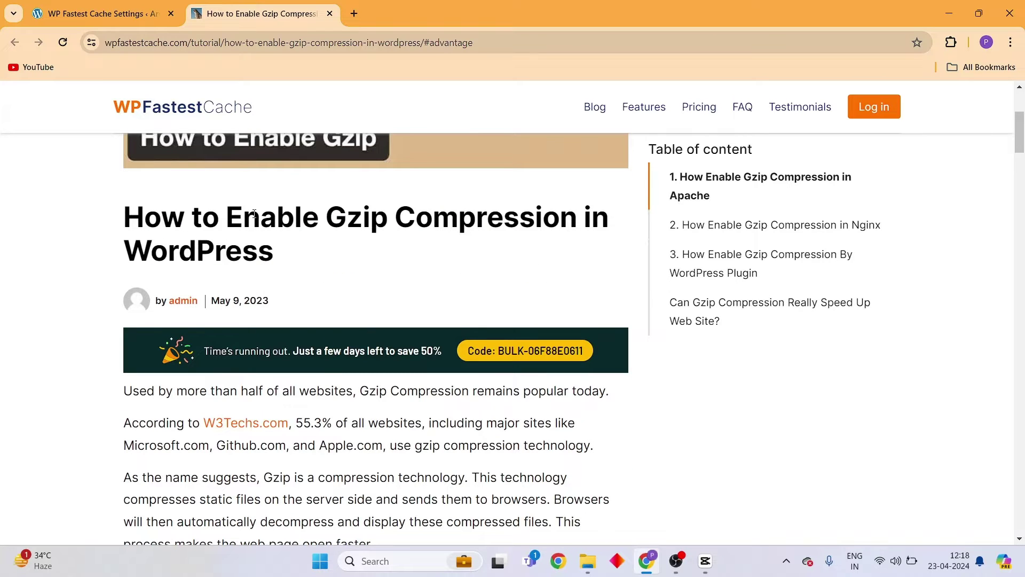
pyautogui.scroll(-10, 406, 362)
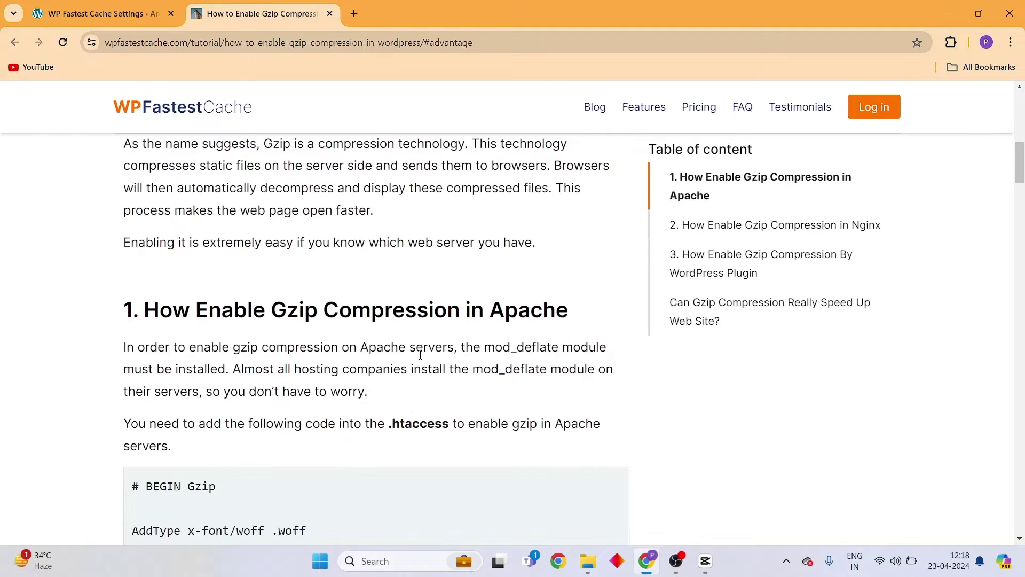
pyautogui.scroll(5, 403, 302)
pyautogui.scroll(-12, 330, 337)
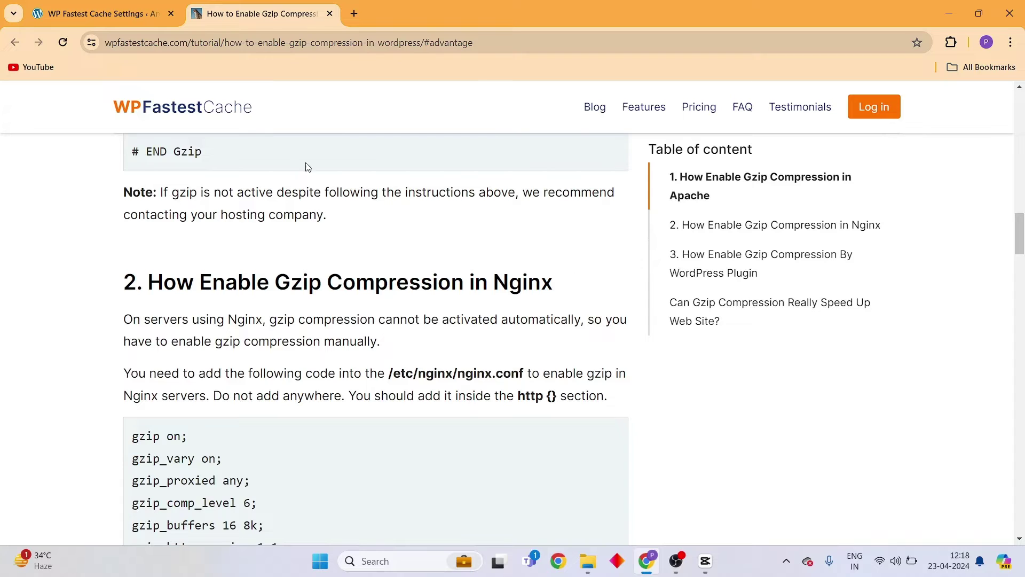
# Back on the settings page, enable Browser Caching and Disable Emojis
pyautogui.click(328, 17)
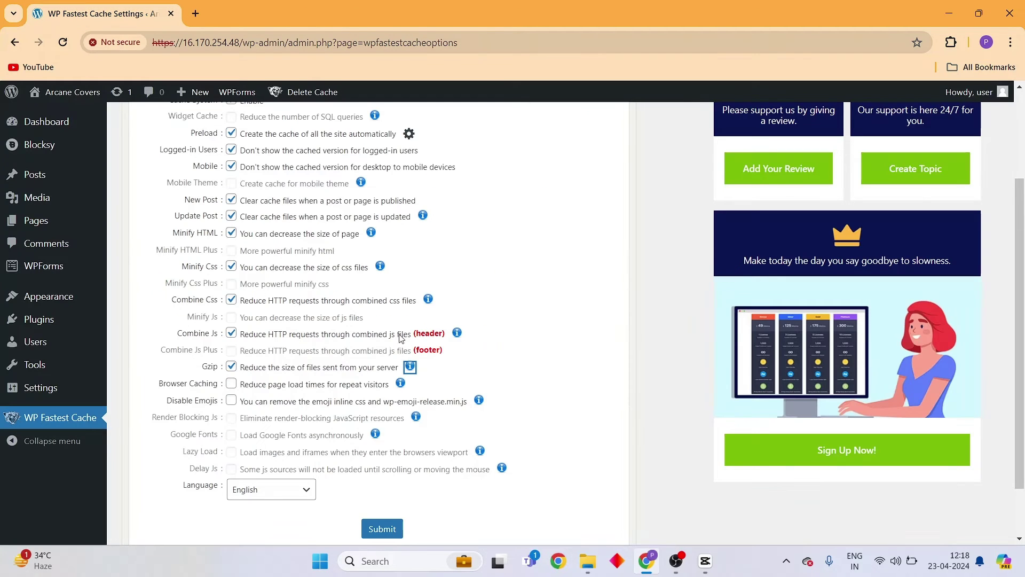
pyautogui.scroll(-2, 273, 381)
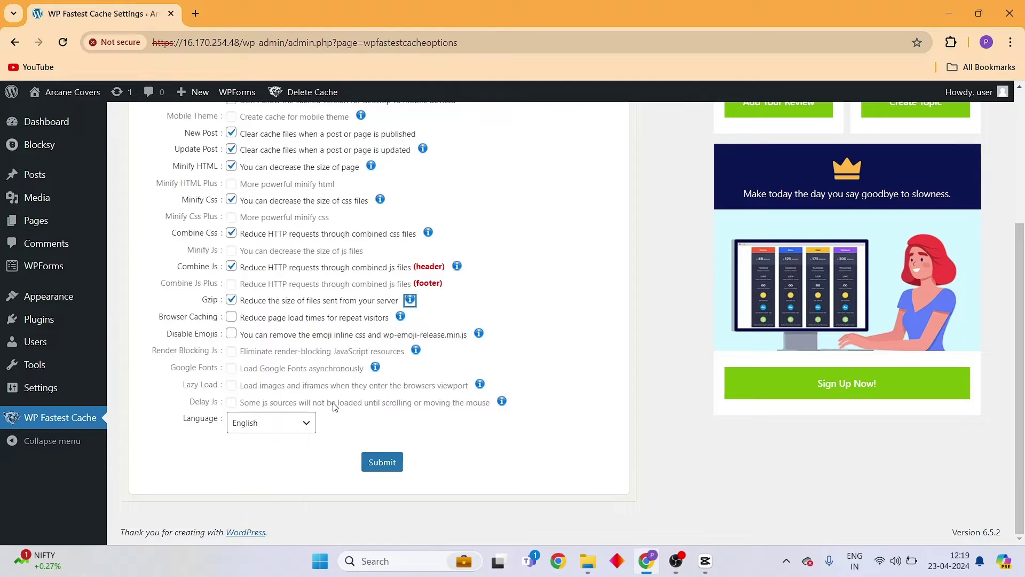
pyautogui.click(230, 318)
pyautogui.click(231, 335)
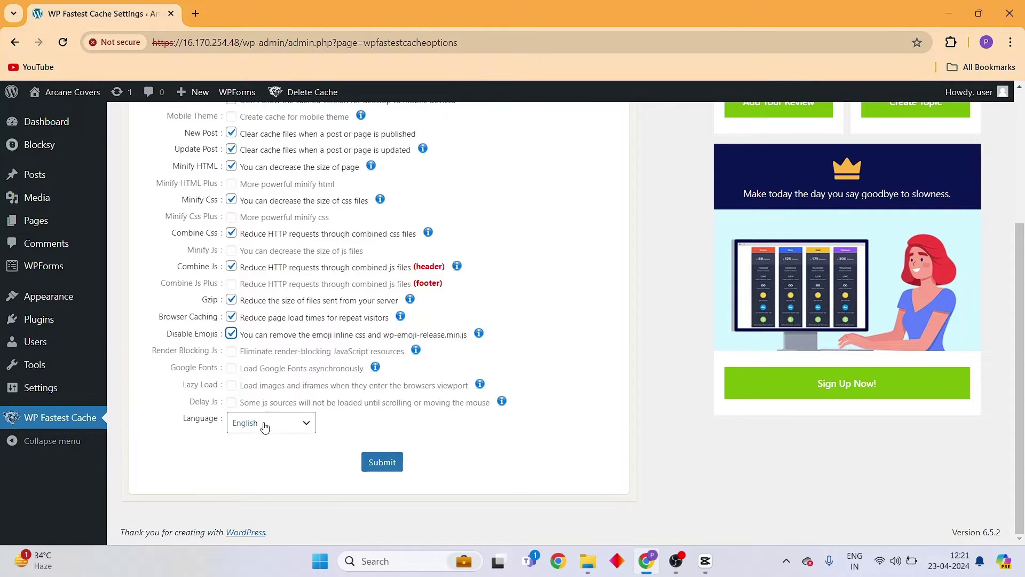
# Submit the settings and check the 'Options have been saved' confirmation
pyautogui.click(394, 465)
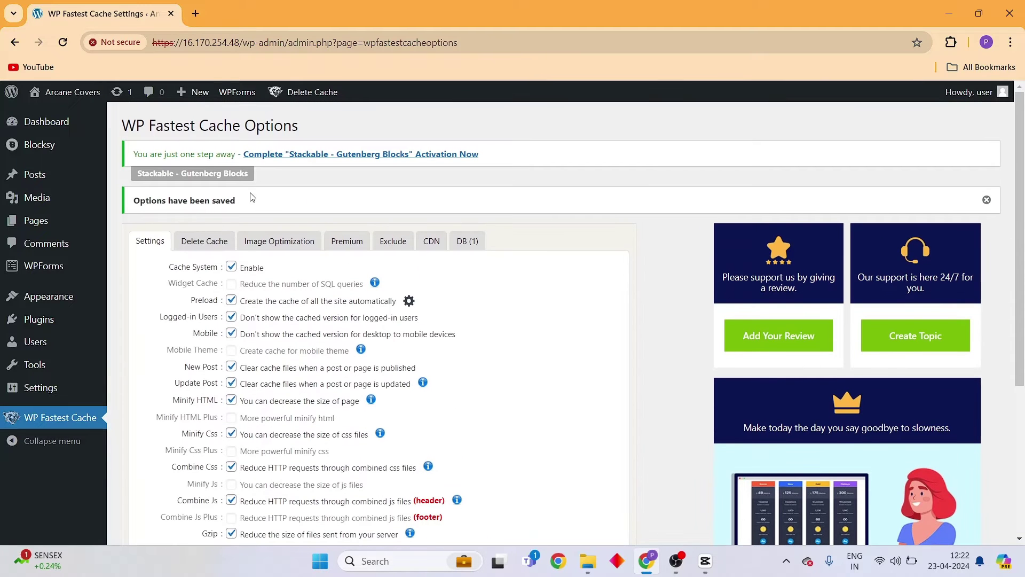
pyautogui.moveTo(262, 200); pyautogui.dragTo(132, 202)
pyautogui.click(548, 363)
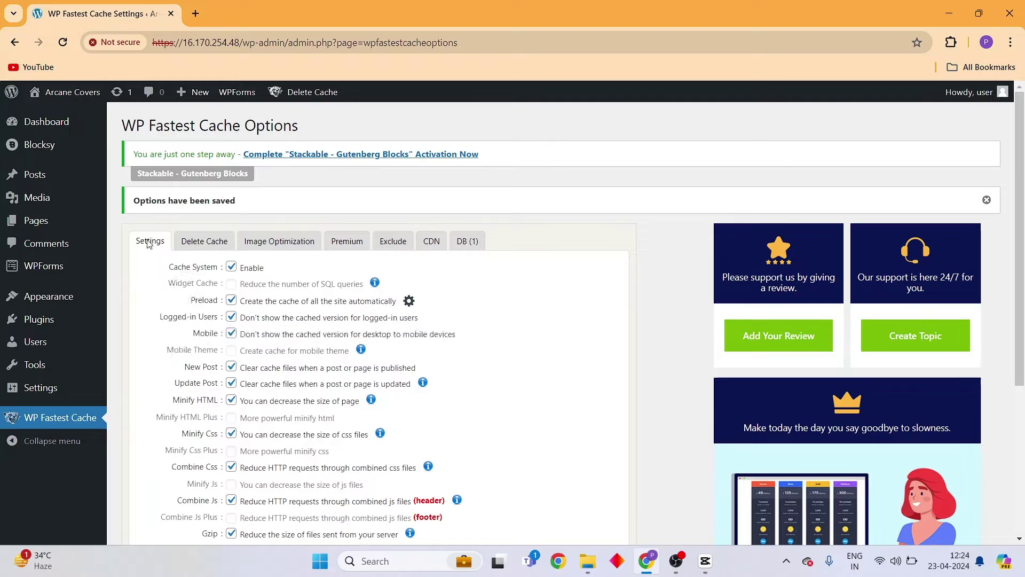
# Open the Delete Cache tab and scroll down to the Timeout Rules section
pyautogui.click(199, 241)
pyautogui.scroll(-4, 295, 334)
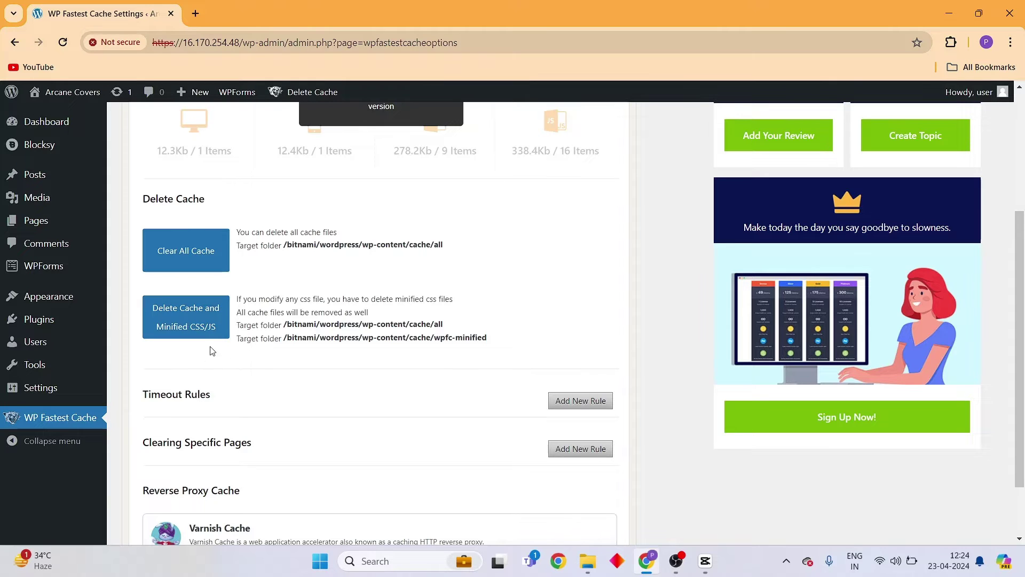
pyautogui.scroll(-1, 292, 364)
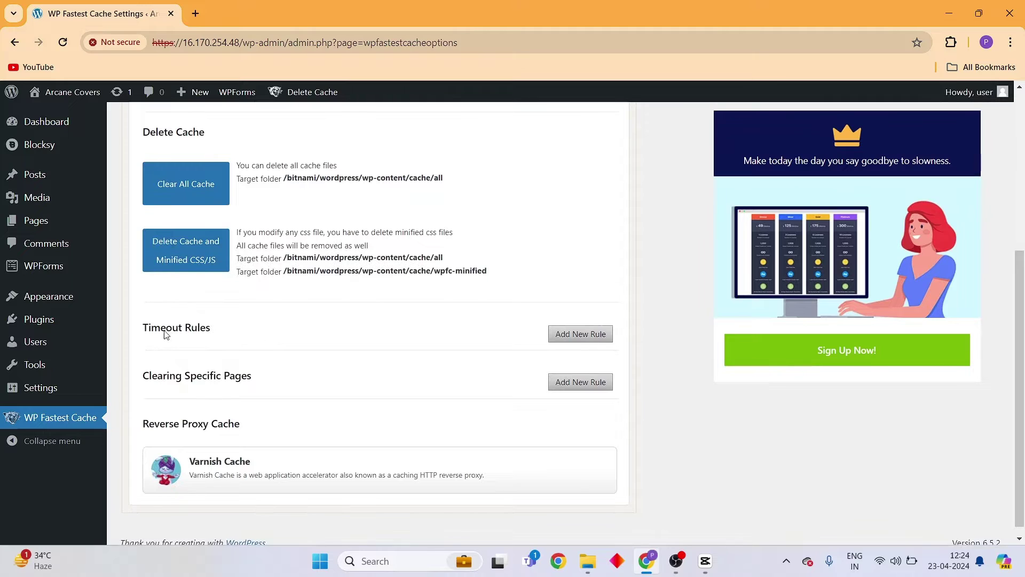
pyautogui.click(567, 339)
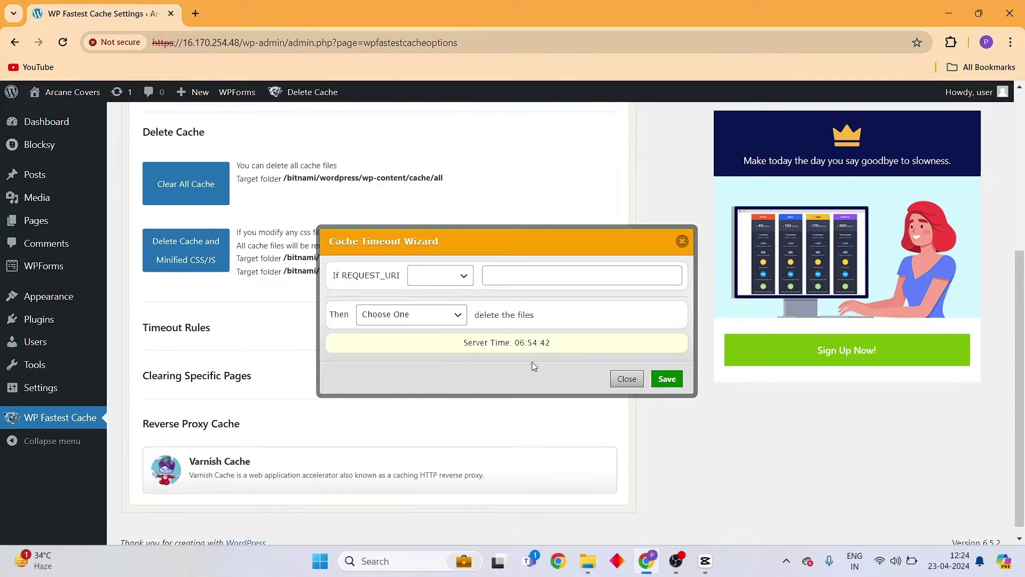
pyautogui.click(441, 288)
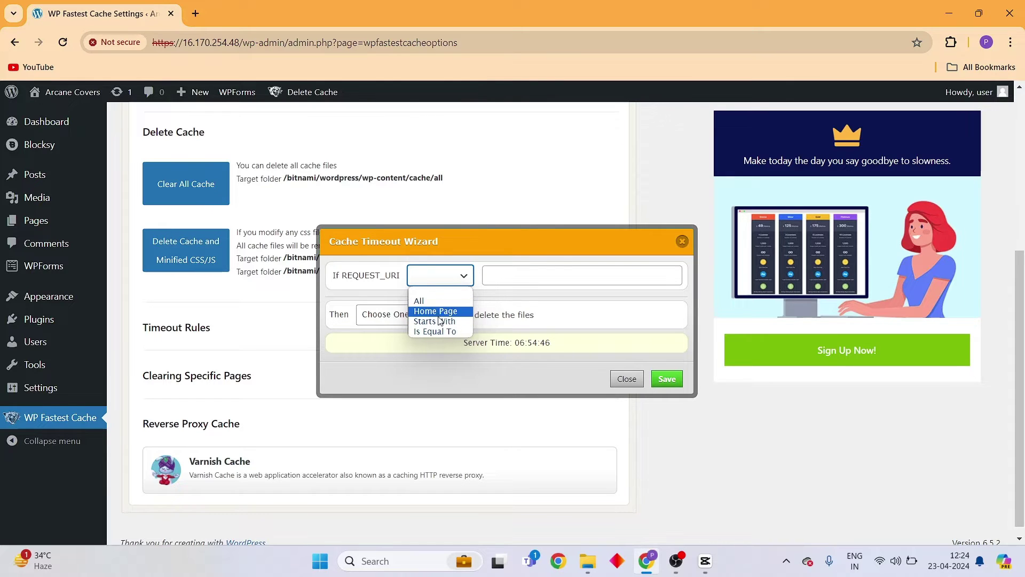
pyautogui.click(433, 302)
pyautogui.click(430, 315)
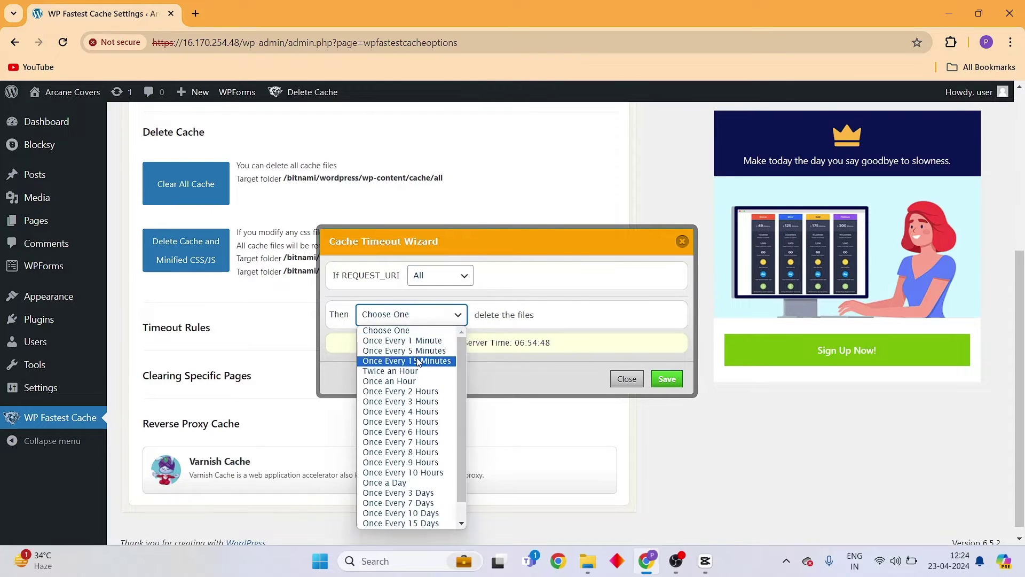
pyautogui.scroll(1, 411, 374)
pyautogui.click(504, 383)
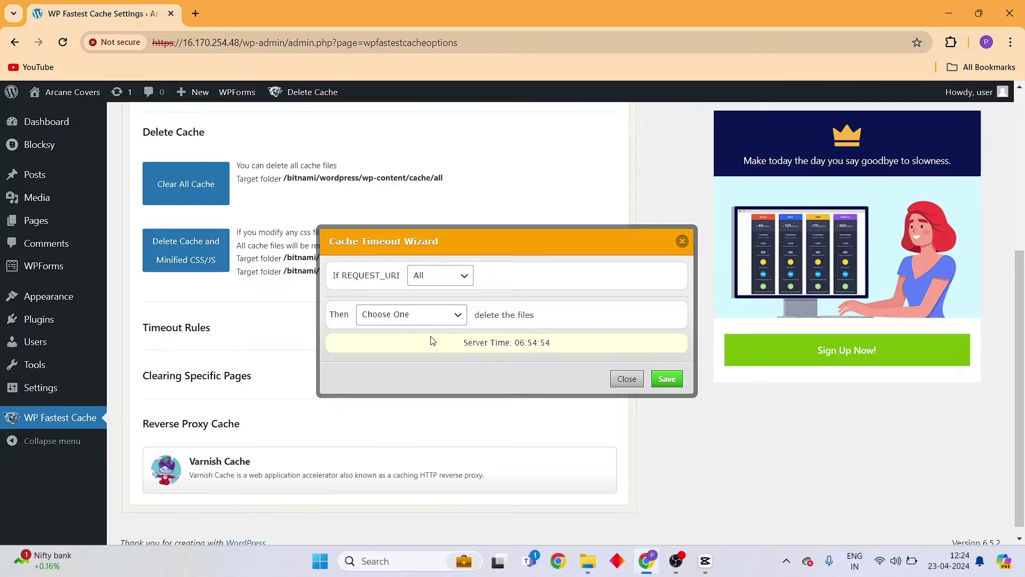
pyautogui.click(425, 316)
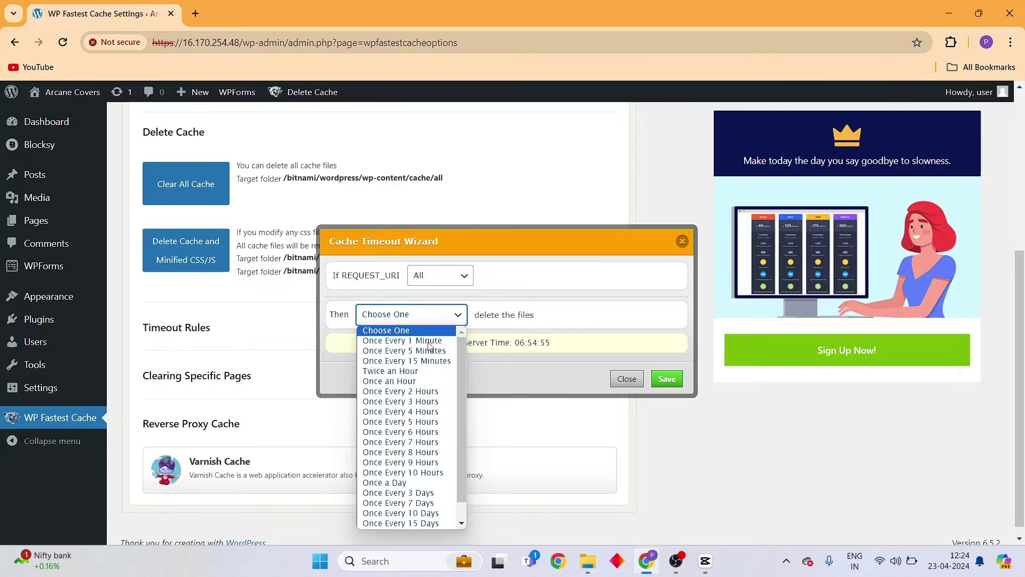
pyautogui.click(404, 371)
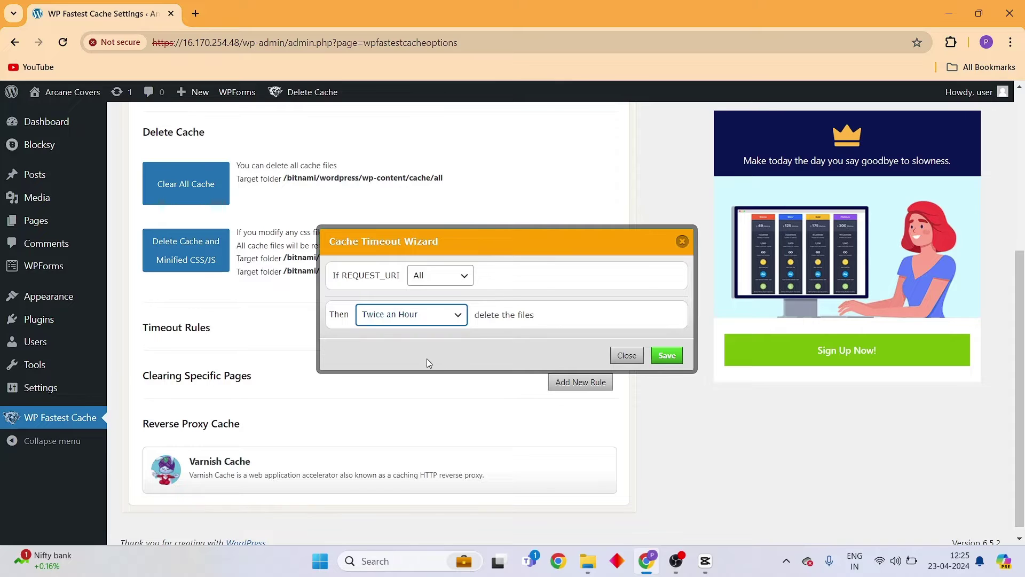
pyautogui.click(425, 275)
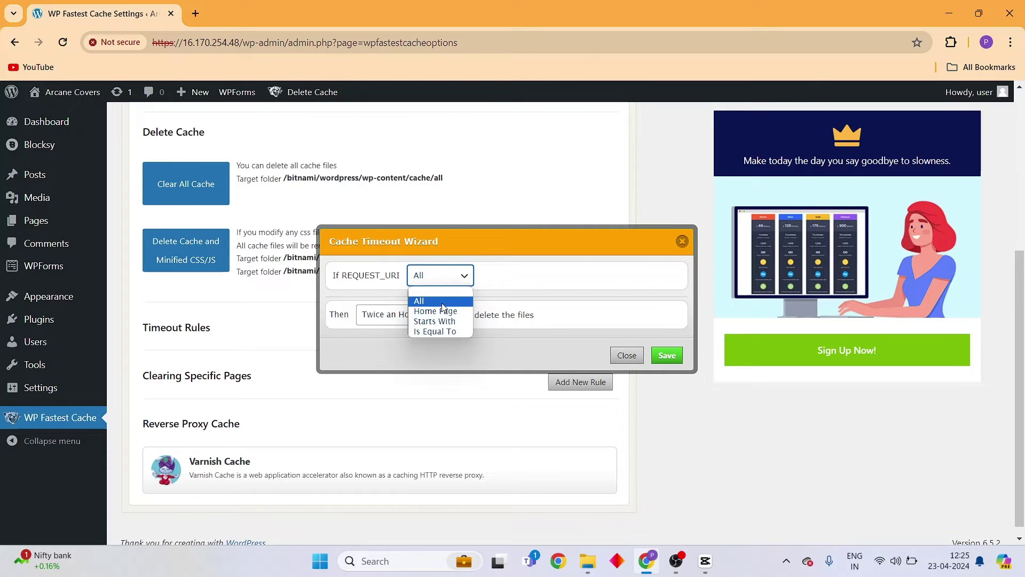
pyautogui.click(422, 300)
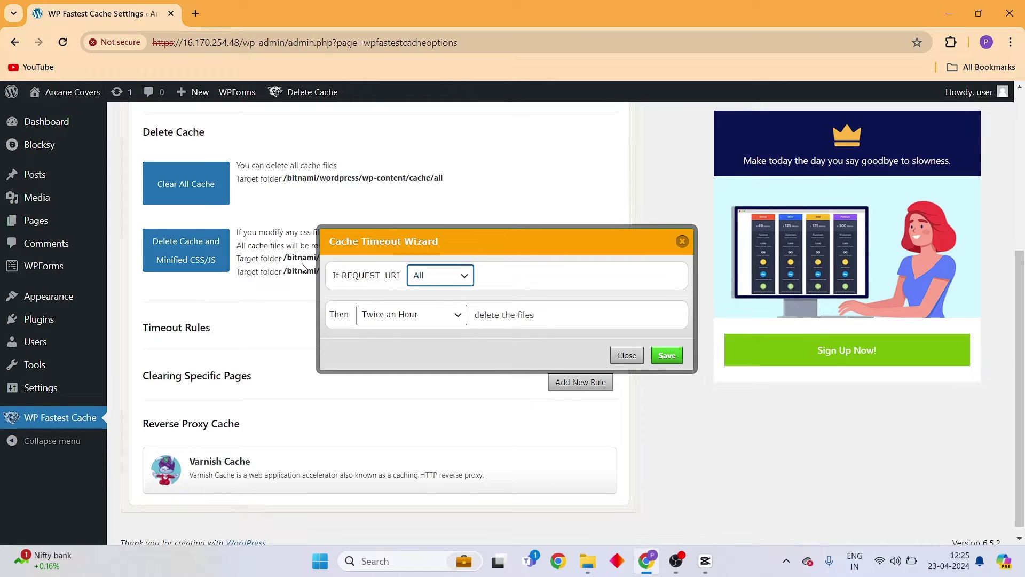
pyautogui.click(682, 242)
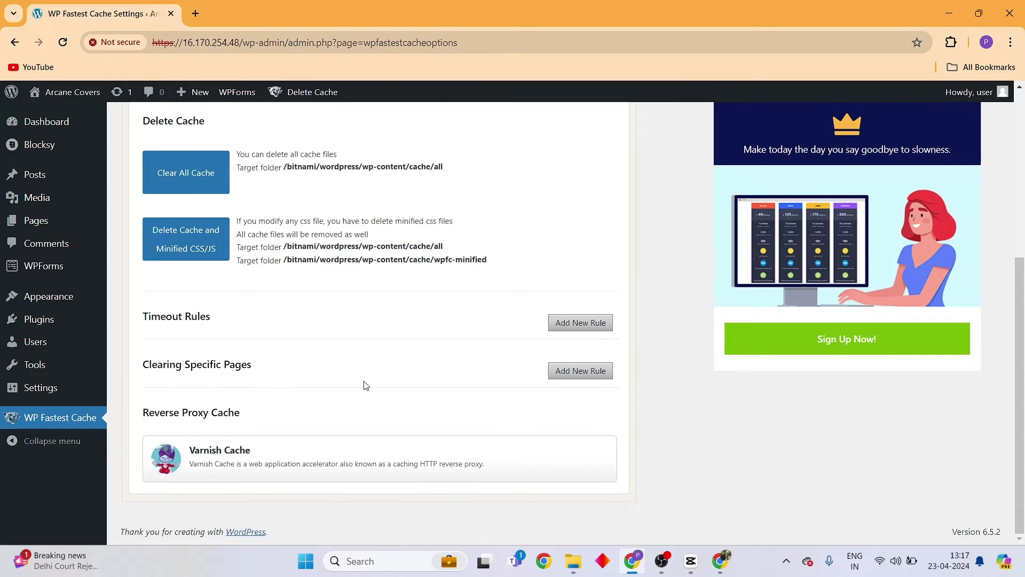
# Start a new Clearing Specific Pages rule and focus its URL field, leaving it empty
pyautogui.moveTo(253, 365); pyautogui.dragTo(232, 362)
pyautogui.moveTo(137, 378); pyautogui.dragTo(142, 367)
pyautogui.click(571, 373)
pyautogui.click(571, 372)
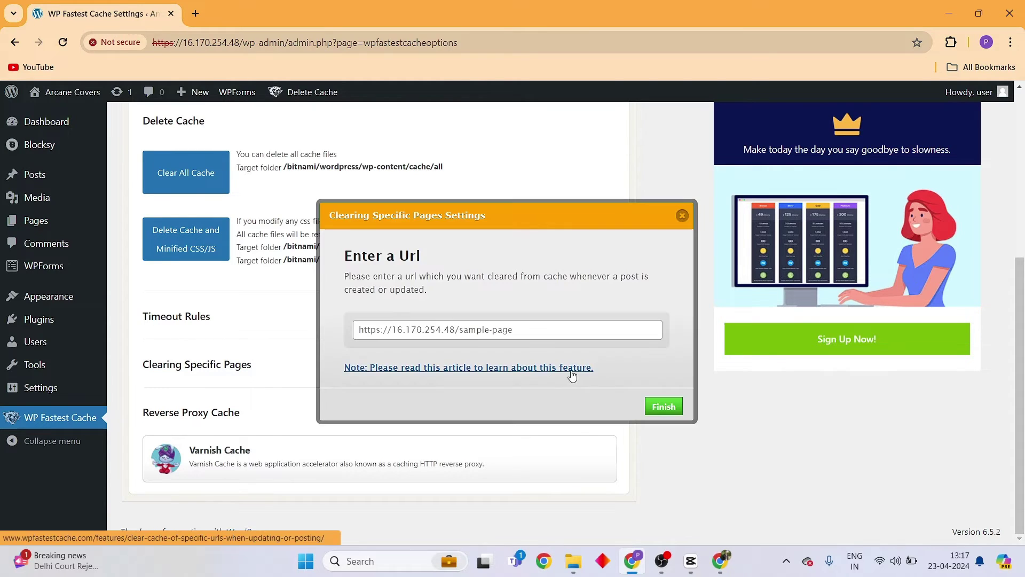
pyautogui.click(468, 329)
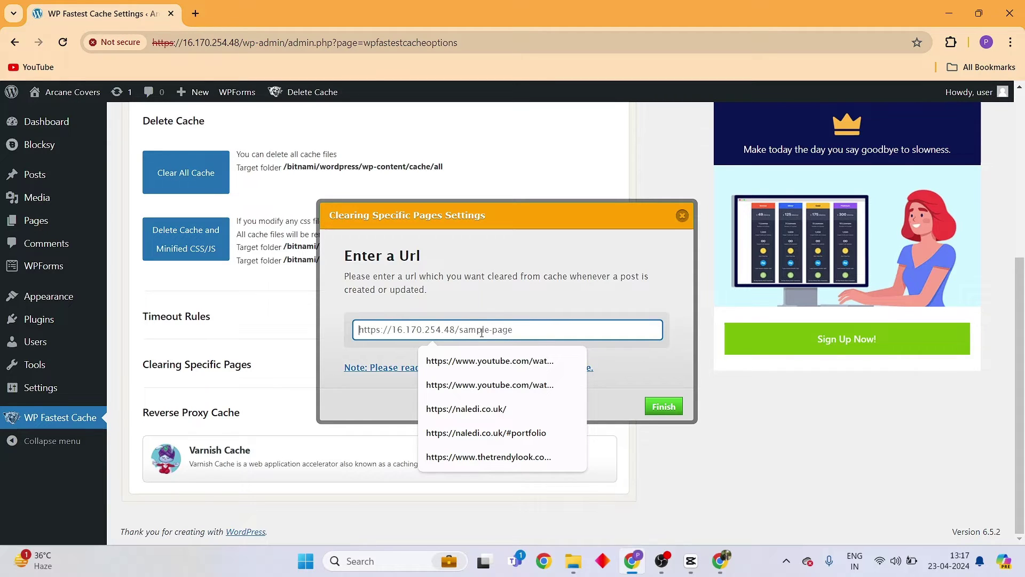
pyautogui.scroll(1, 523, 293)
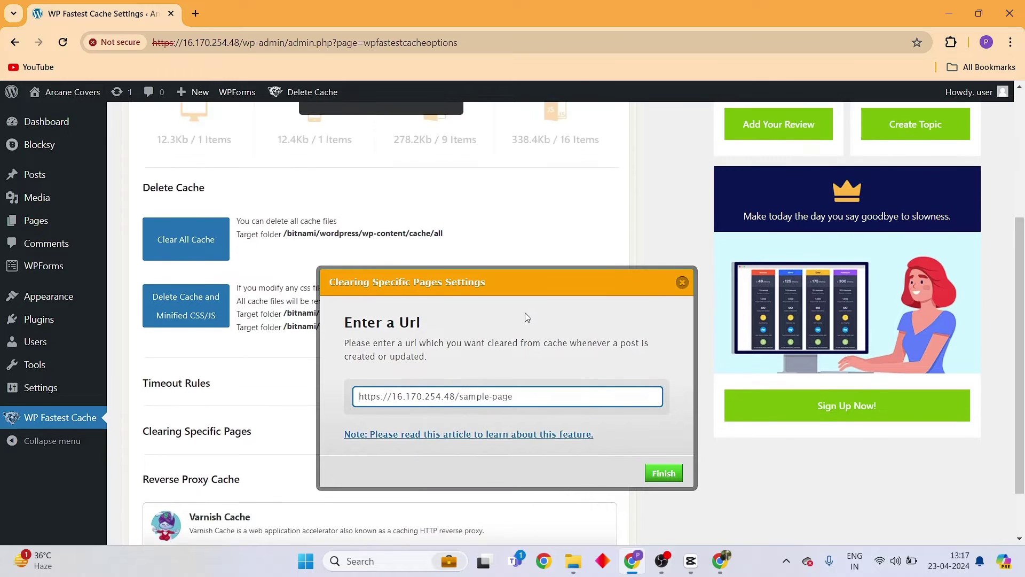
pyautogui.scroll(-1, 527, 317)
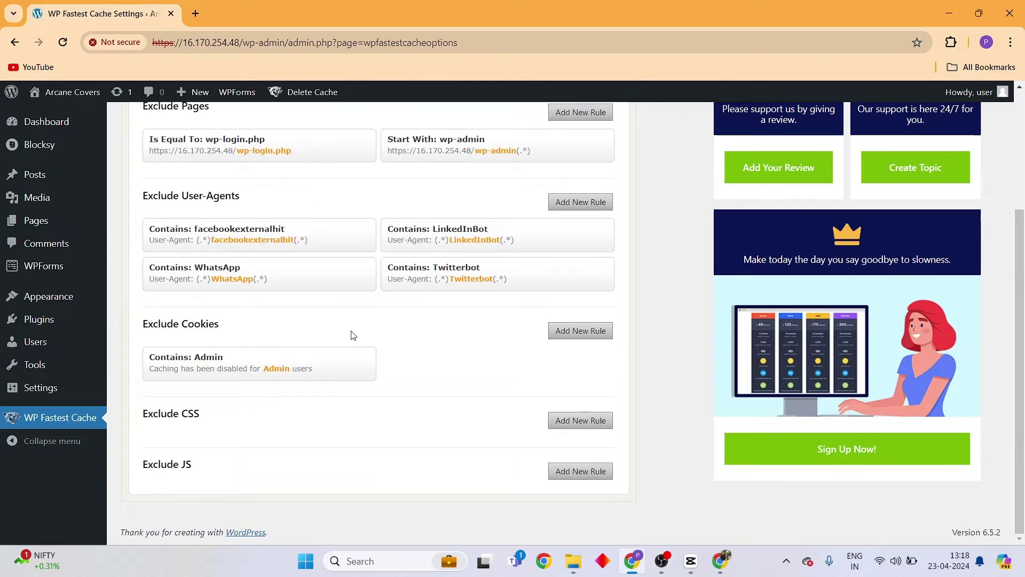
pyautogui.scroll(3, 314, 293)
# Look through the Image Optimization and Premium tabs, then open the Exclude tab
pyautogui.click(279, 241)
pyautogui.click(347, 241)
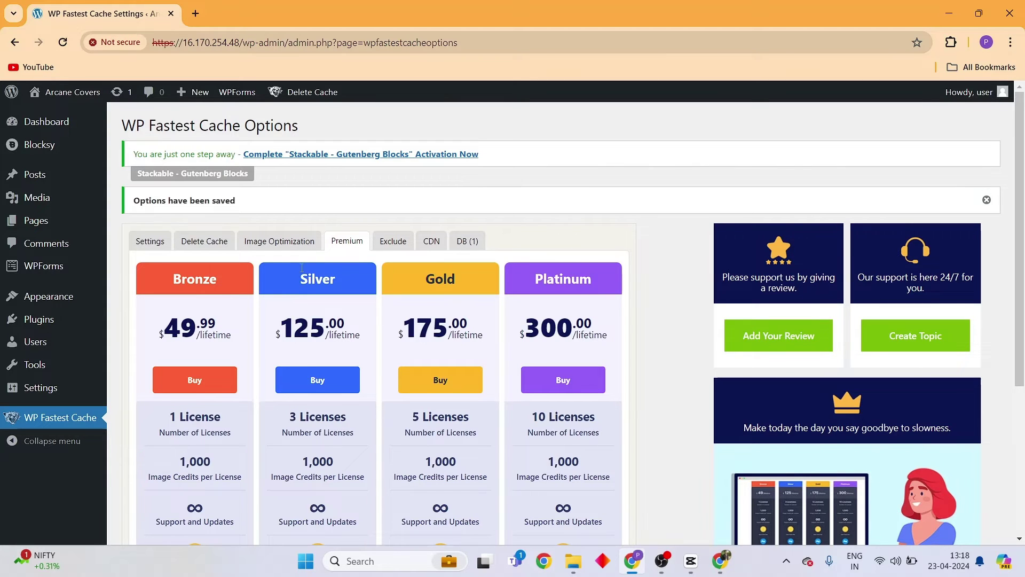
pyautogui.click(306, 245)
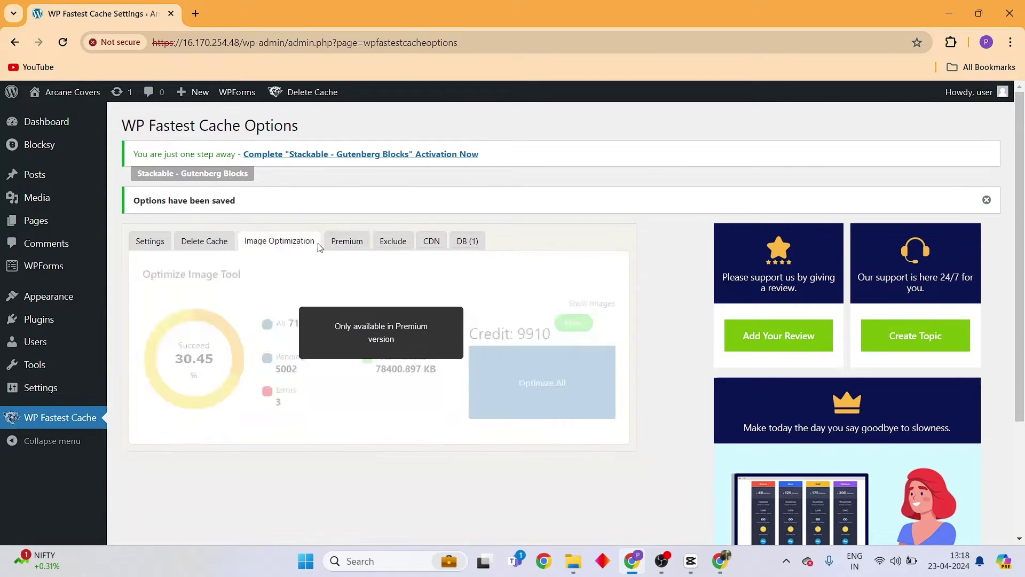
pyautogui.click(397, 245)
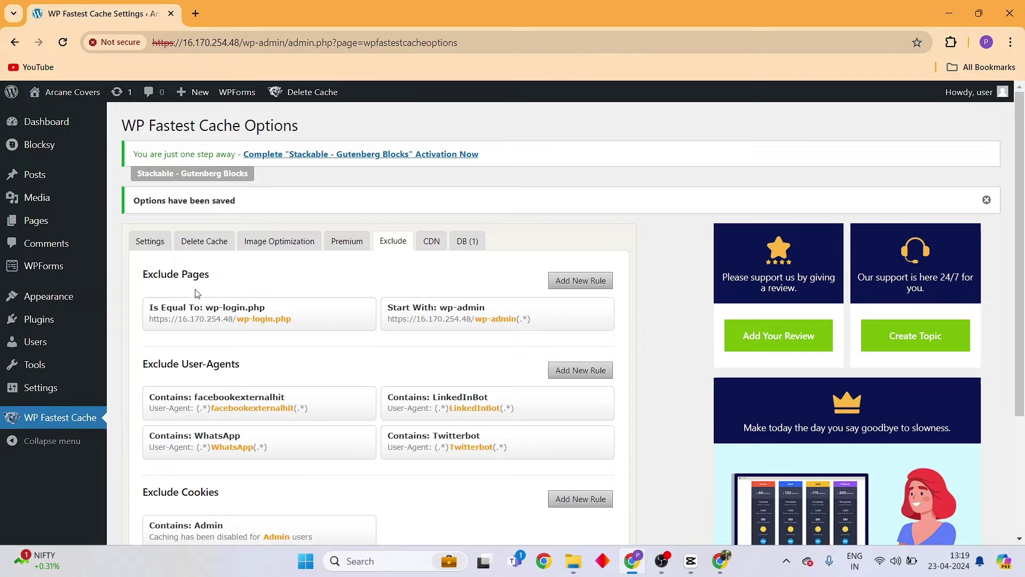
# Open and close the Exclude Page wizard without adding a rule, then review the existing exclusions
pyautogui.click(588, 282)
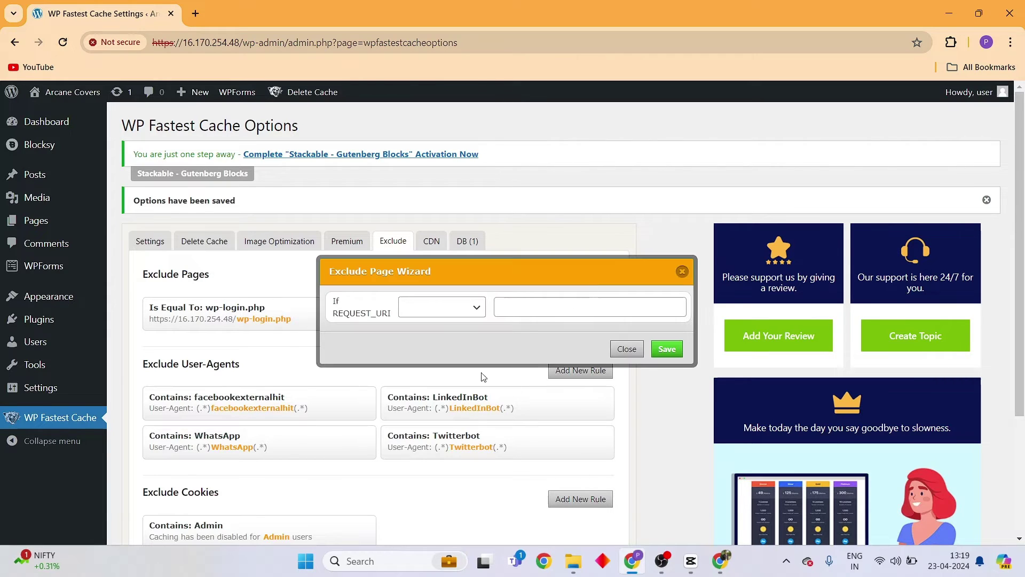
pyautogui.click(682, 271)
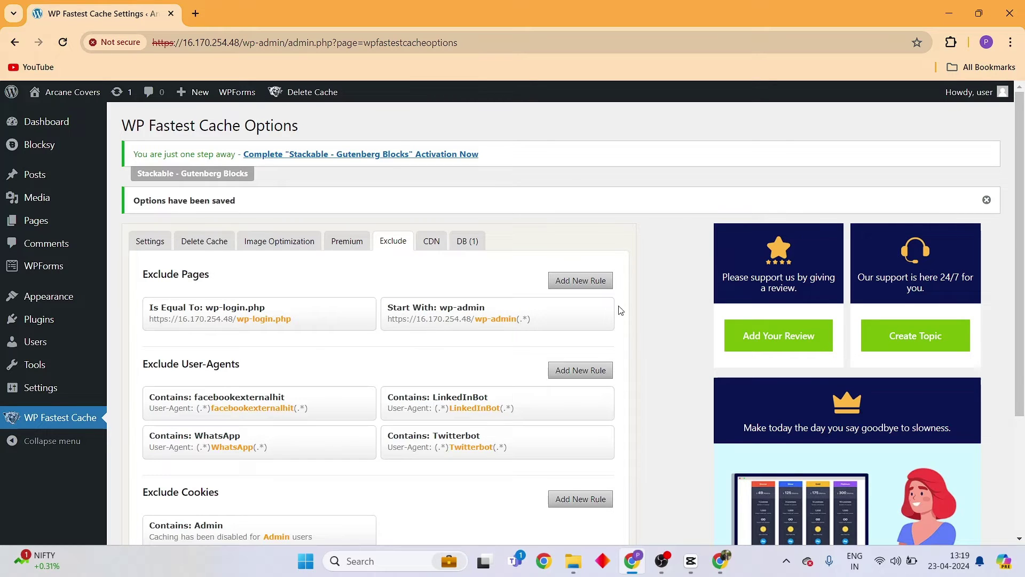
pyautogui.click(590, 281)
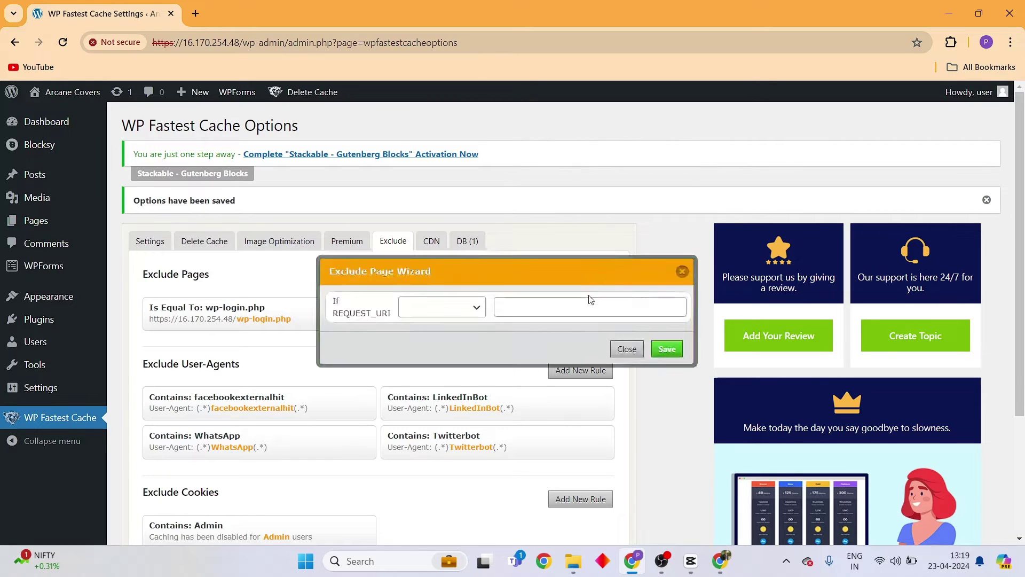
pyautogui.click(682, 271)
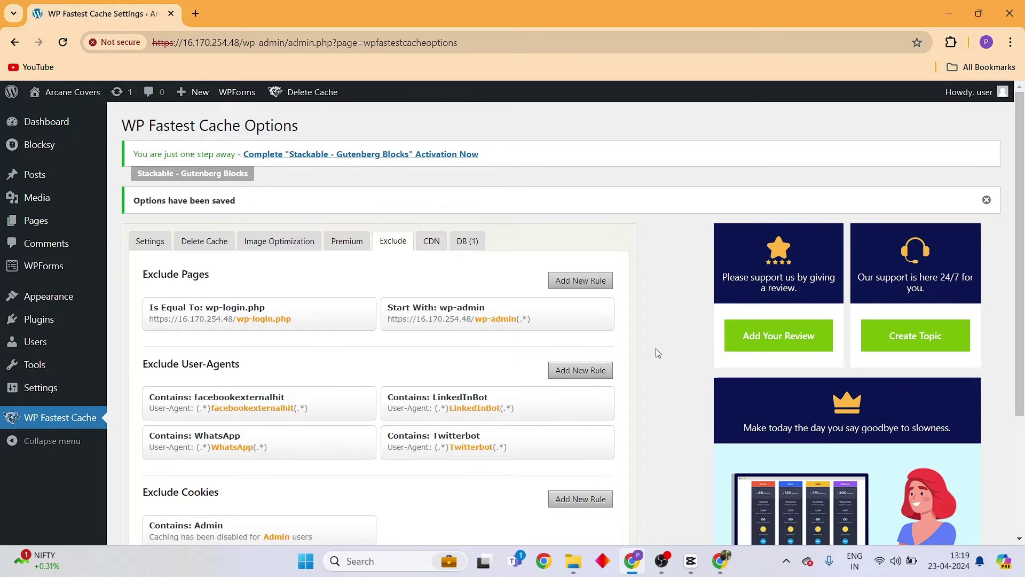
pyautogui.click(569, 281)
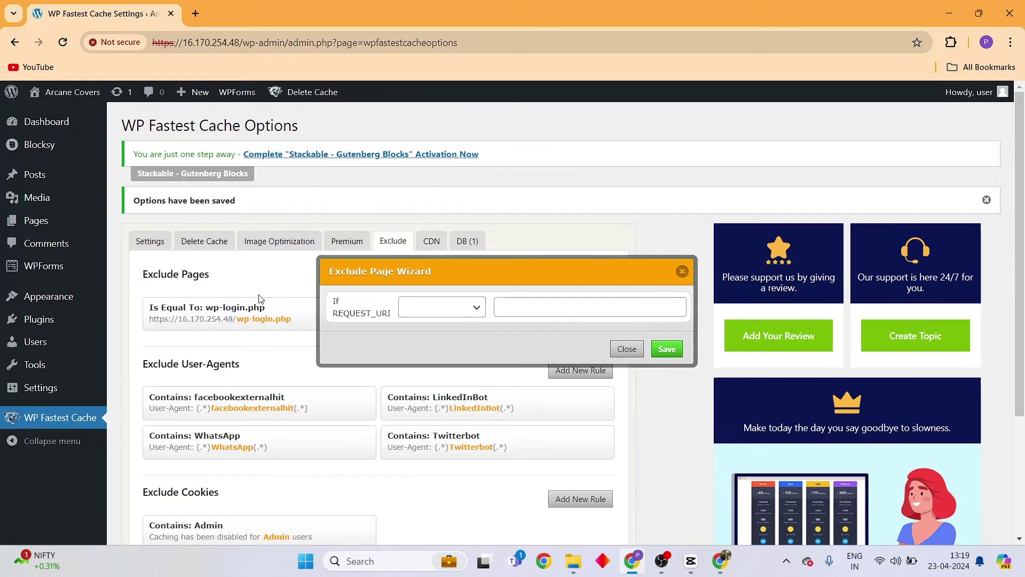
pyautogui.click(682, 272)
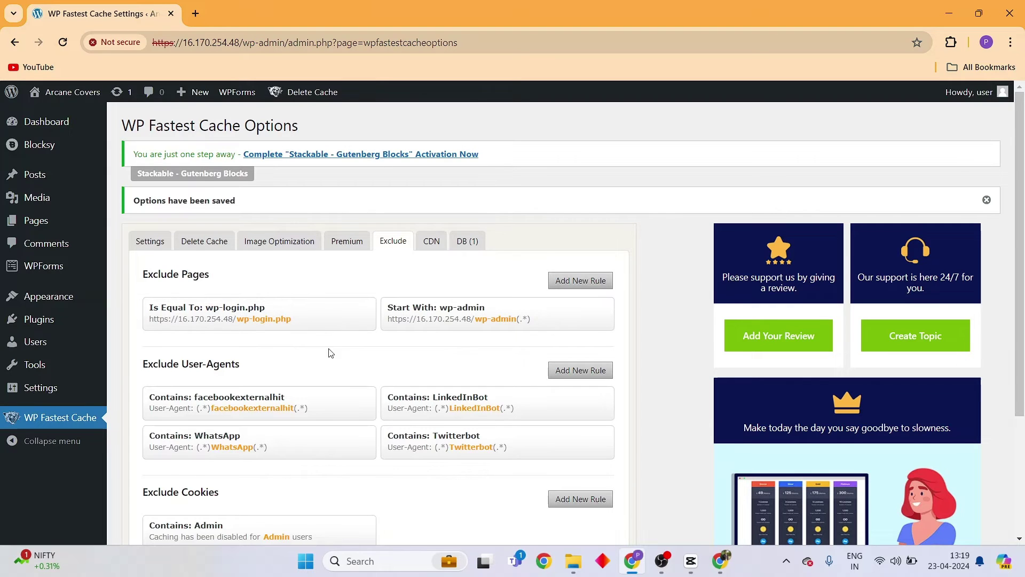
pyautogui.scroll(-1, 347, 348)
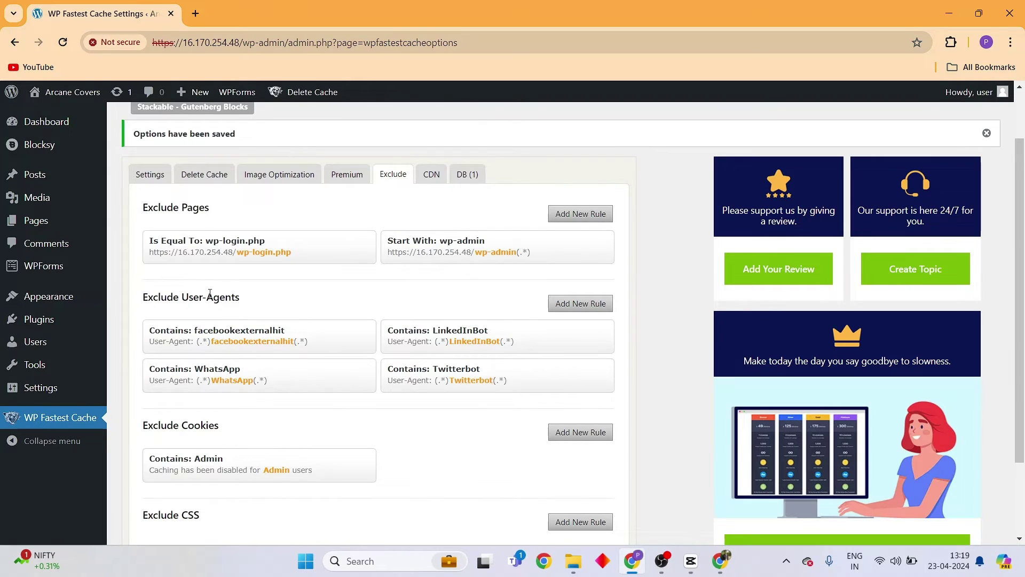
pyautogui.click(579, 304)
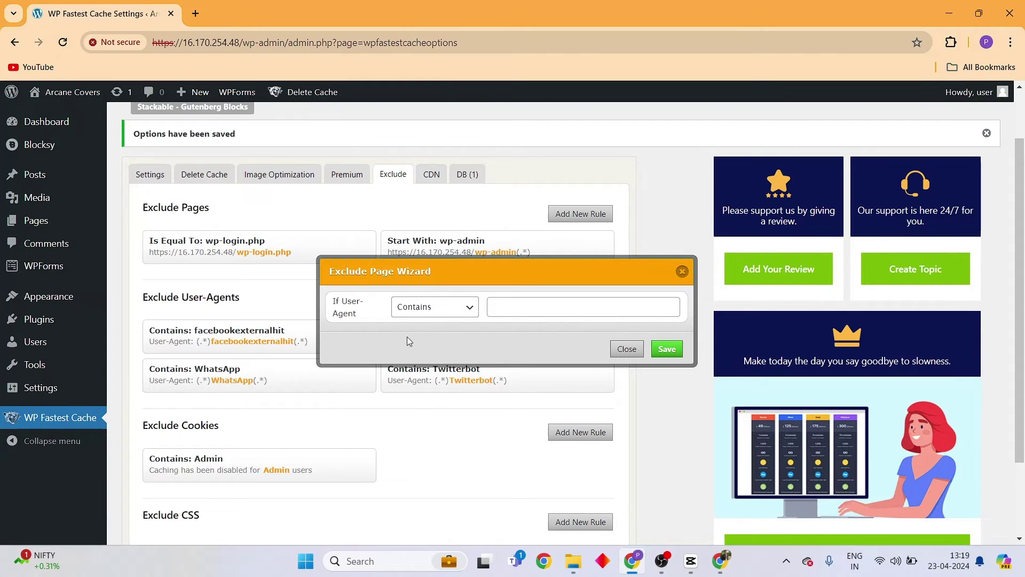
pyautogui.click(633, 524)
pyautogui.scroll(-2, 408, 414)
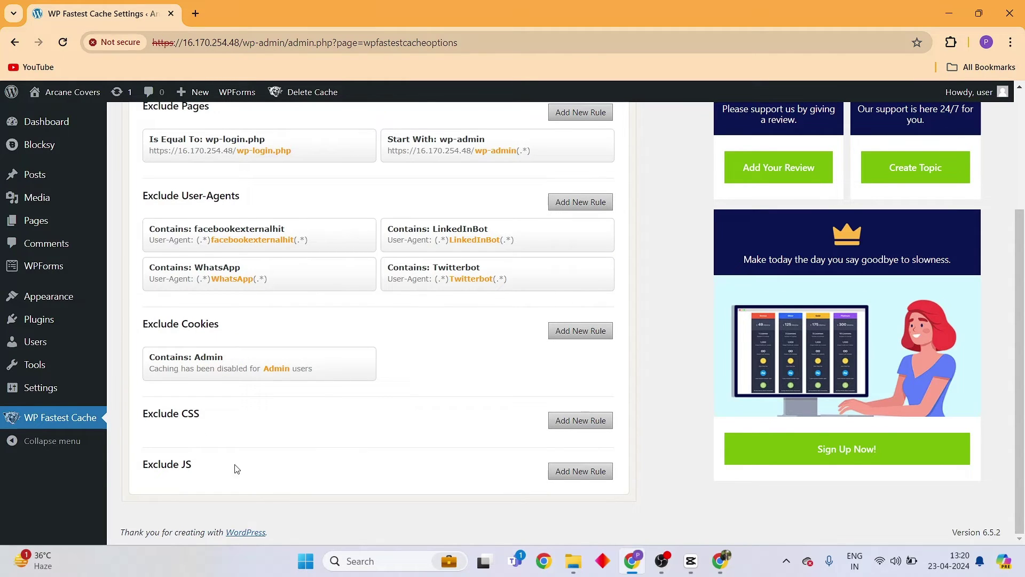
pyautogui.click(558, 420)
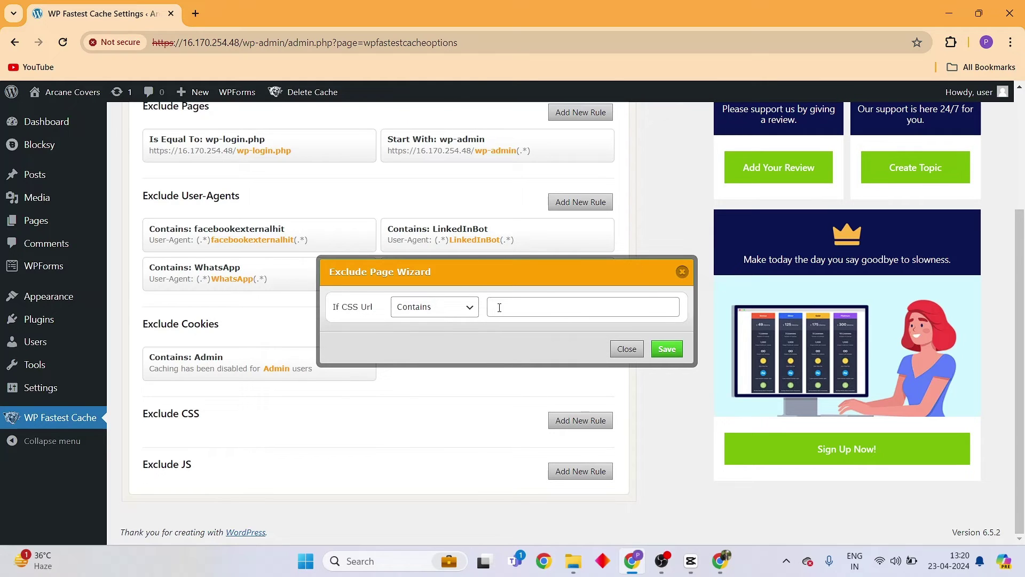
pyautogui.click(520, 309)
pyautogui.click(682, 273)
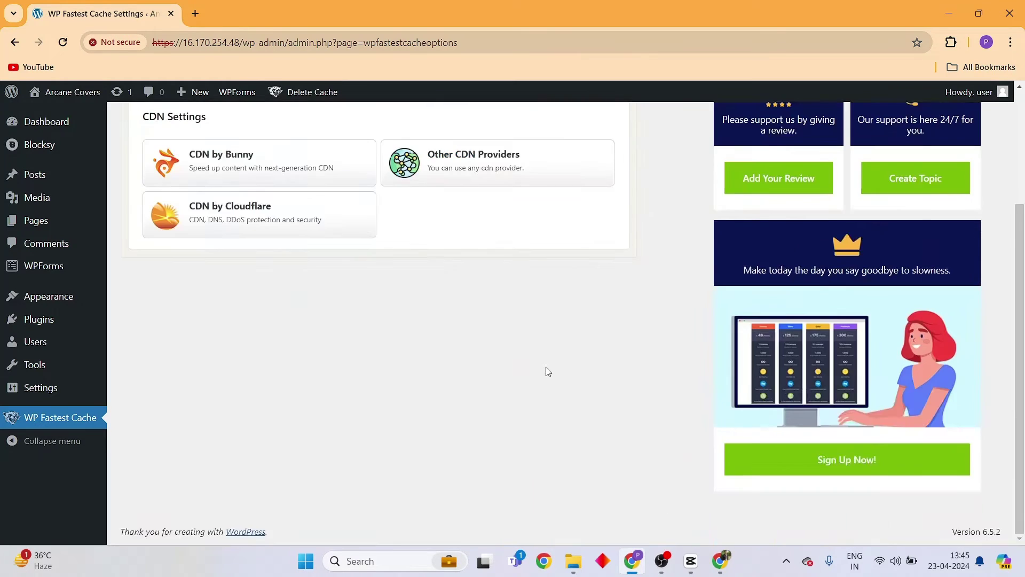
# Scroll back up to the top of the WP Fastest Cache Options page
pyautogui.scroll(3, 547, 369)
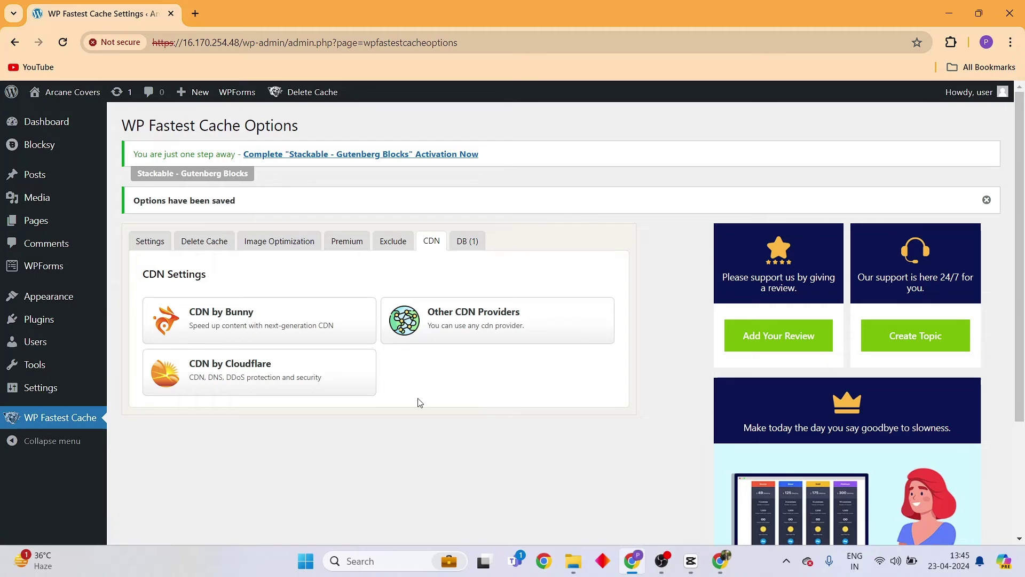
# Choose CDN by Cloudflare and place the cursor in the empty API Token field
pyautogui.click(245, 374)
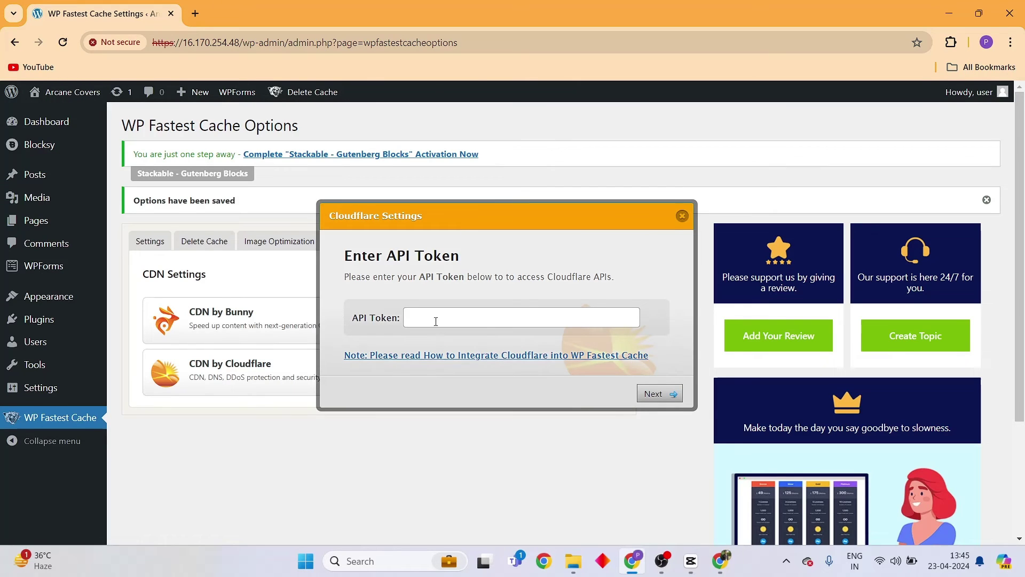
pyautogui.click(435, 322)
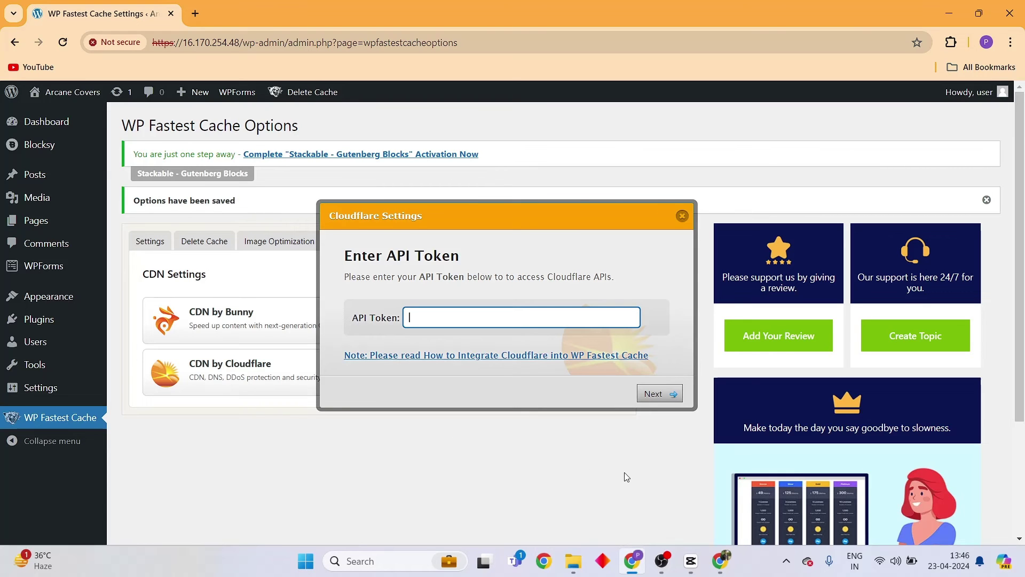
# Go to the API Tokens page under your Cloudflare profile
pyautogui.click(720, 561)
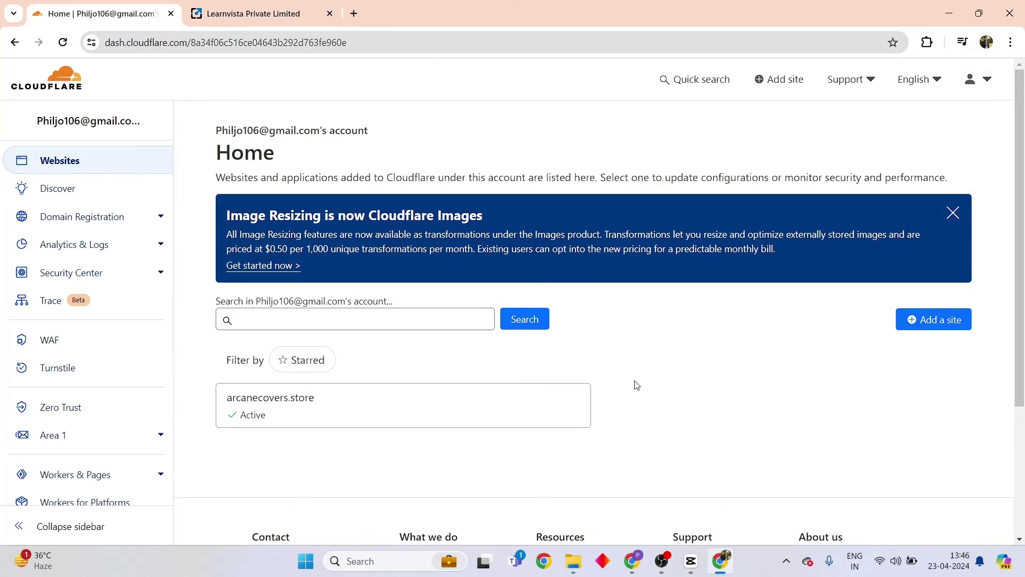
pyautogui.click(988, 95)
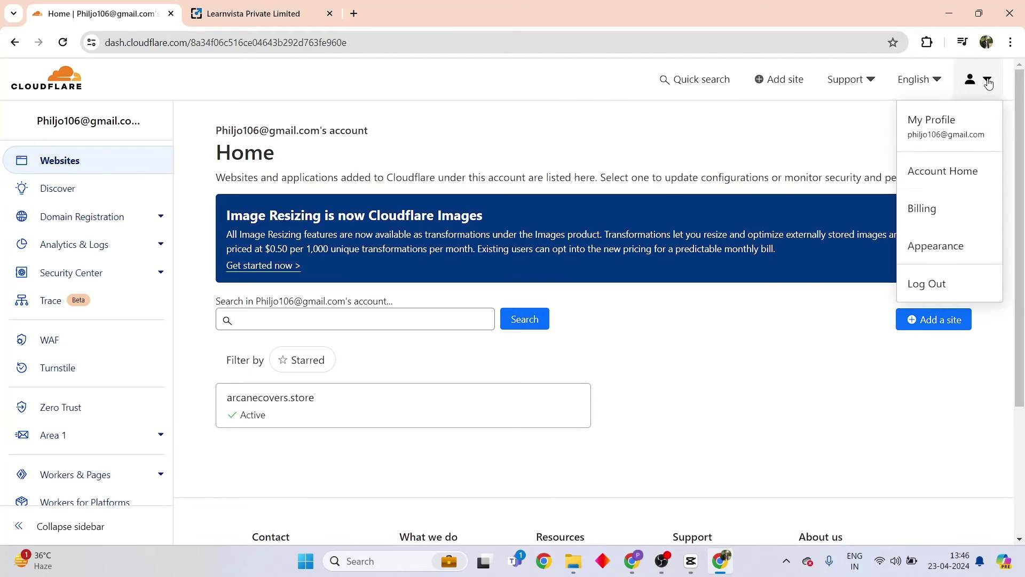
pyautogui.click(934, 126)
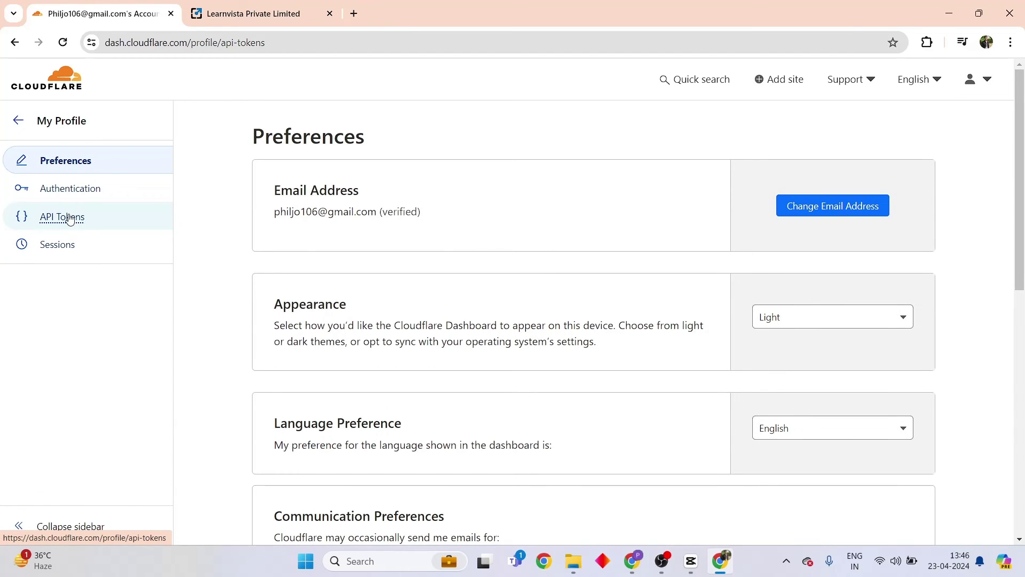
pyautogui.click(70, 219)
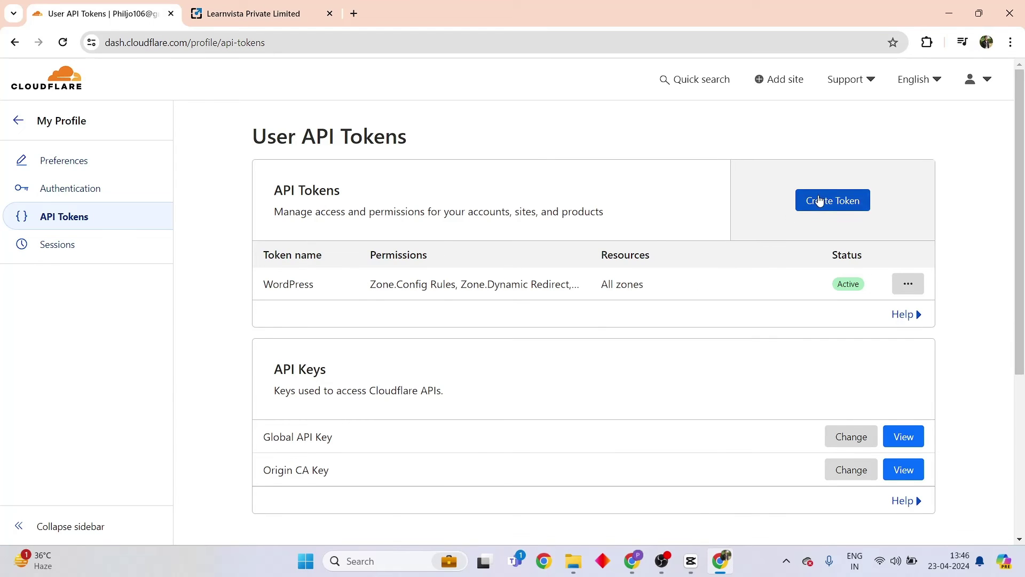
# Create a new Cloudflare API token from the WordPress template
pyautogui.click(820, 201)
pyautogui.scroll(-4, 438, 404)
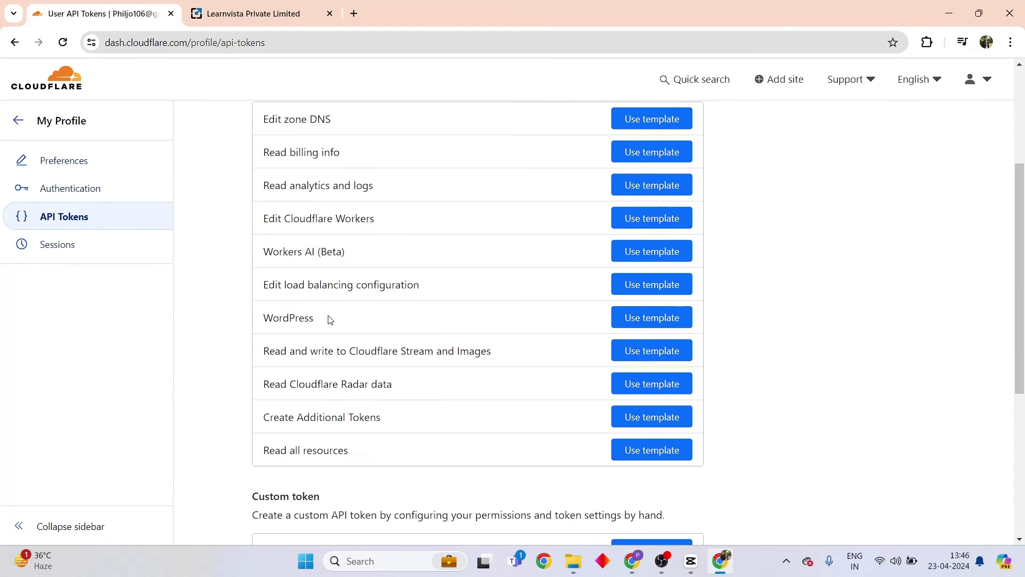
pyautogui.click(638, 324)
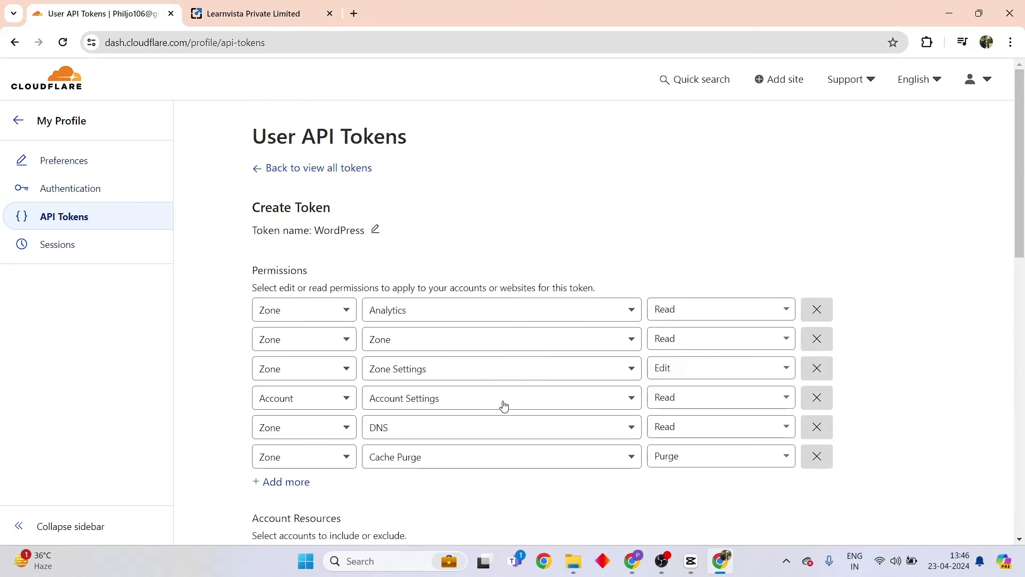
pyautogui.scroll(-8, 438, 406)
pyautogui.scroll(1, 442, 402)
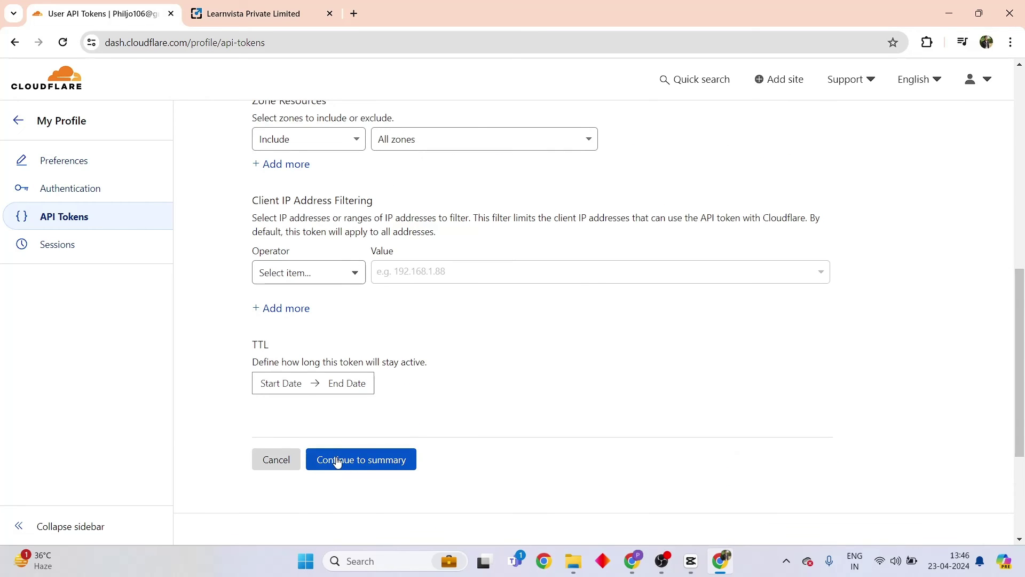
pyautogui.click(337, 462)
pyautogui.scroll(2, 508, 422)
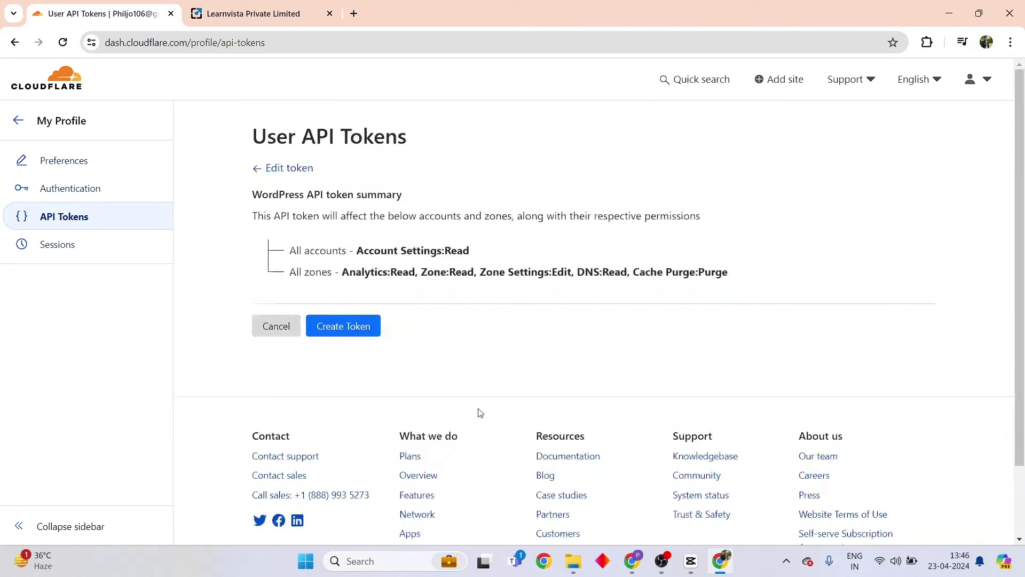
pyautogui.click(345, 326)
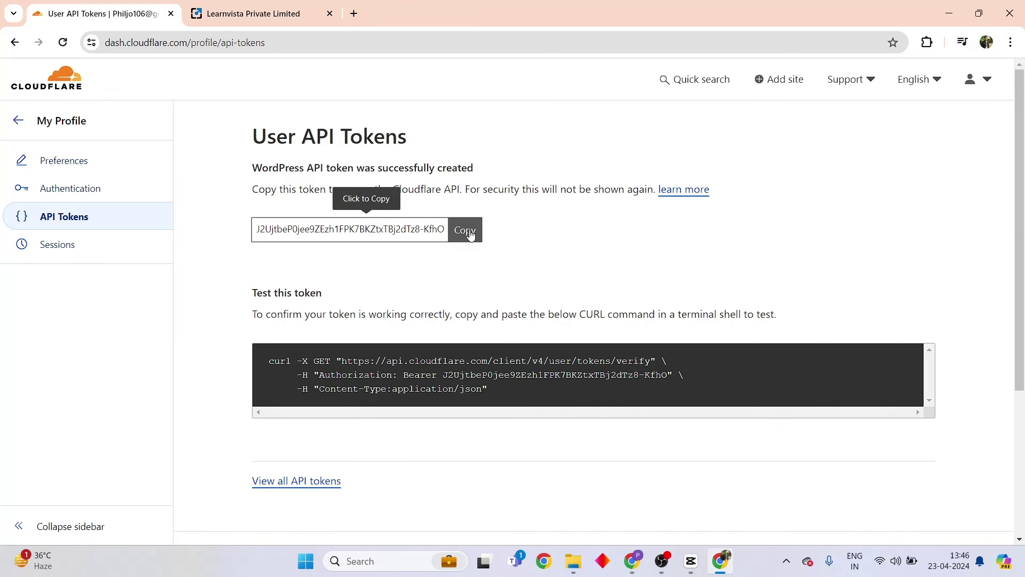
# Paste the new token into WP Fastest Cache's Cloudflare settings and submit it
pyautogui.click(469, 234)
pyautogui.hotkey('alt', 'Tab')
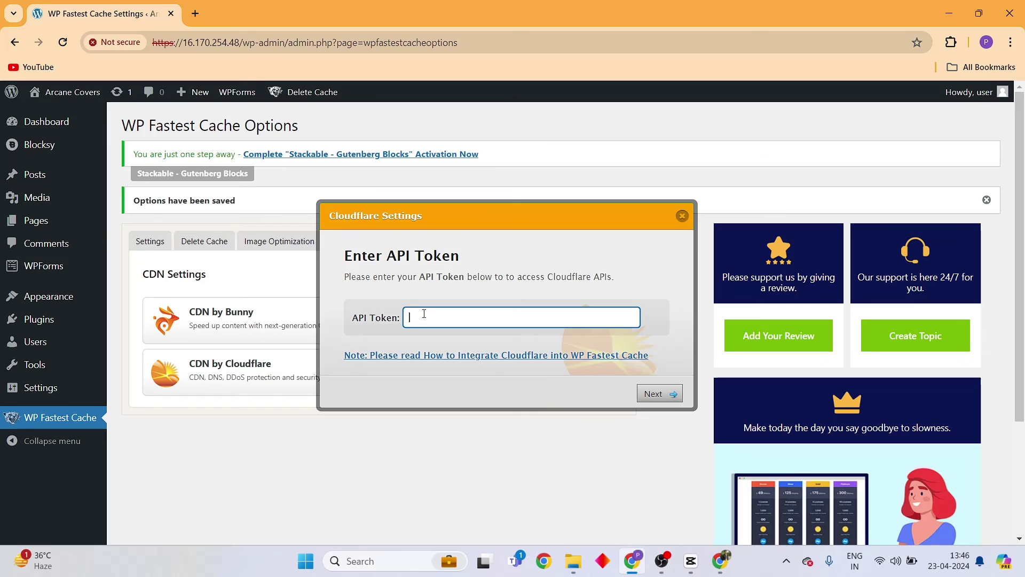
pyautogui.hotkey('ctrl', 'v')
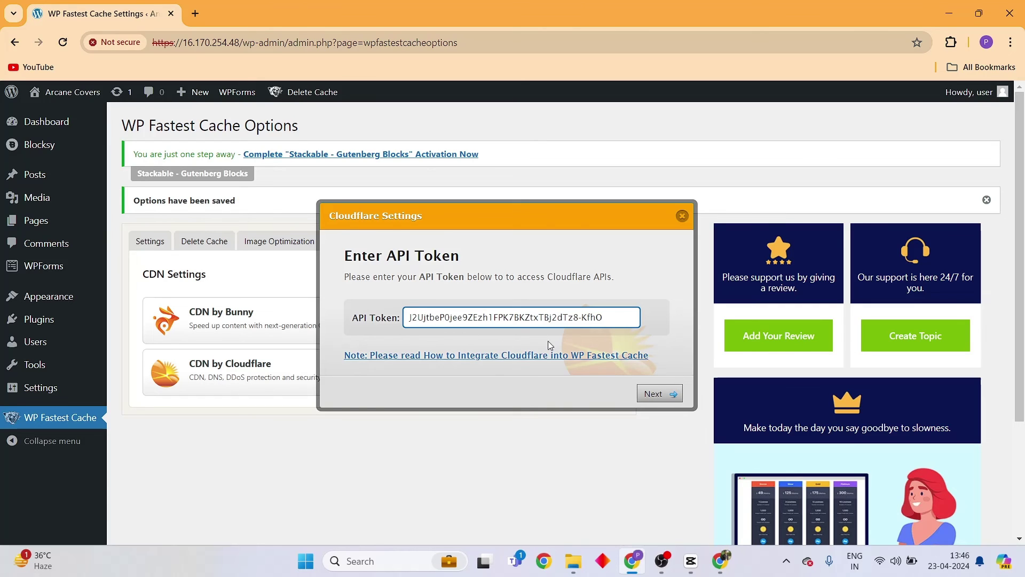
pyautogui.click(644, 394)
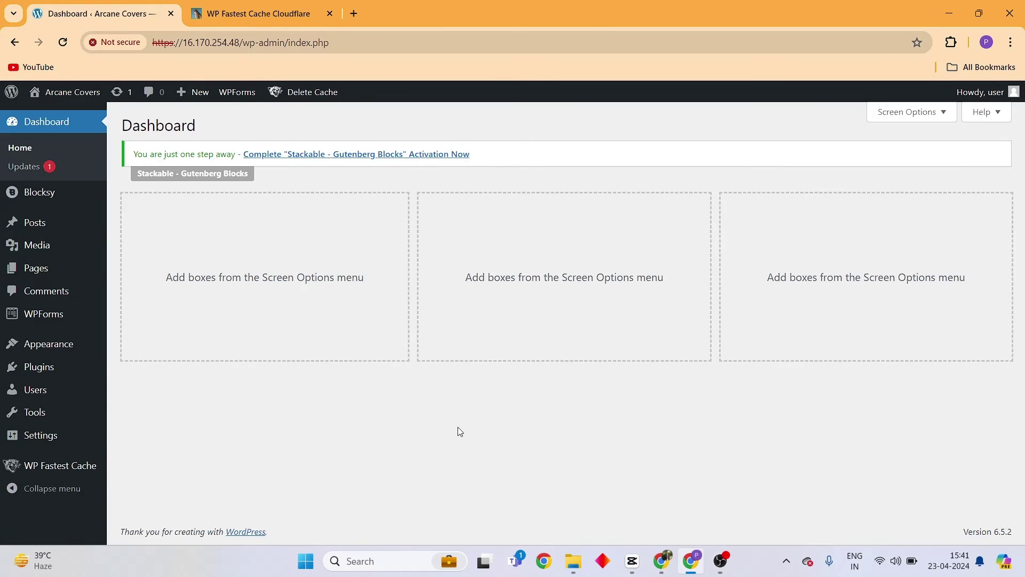